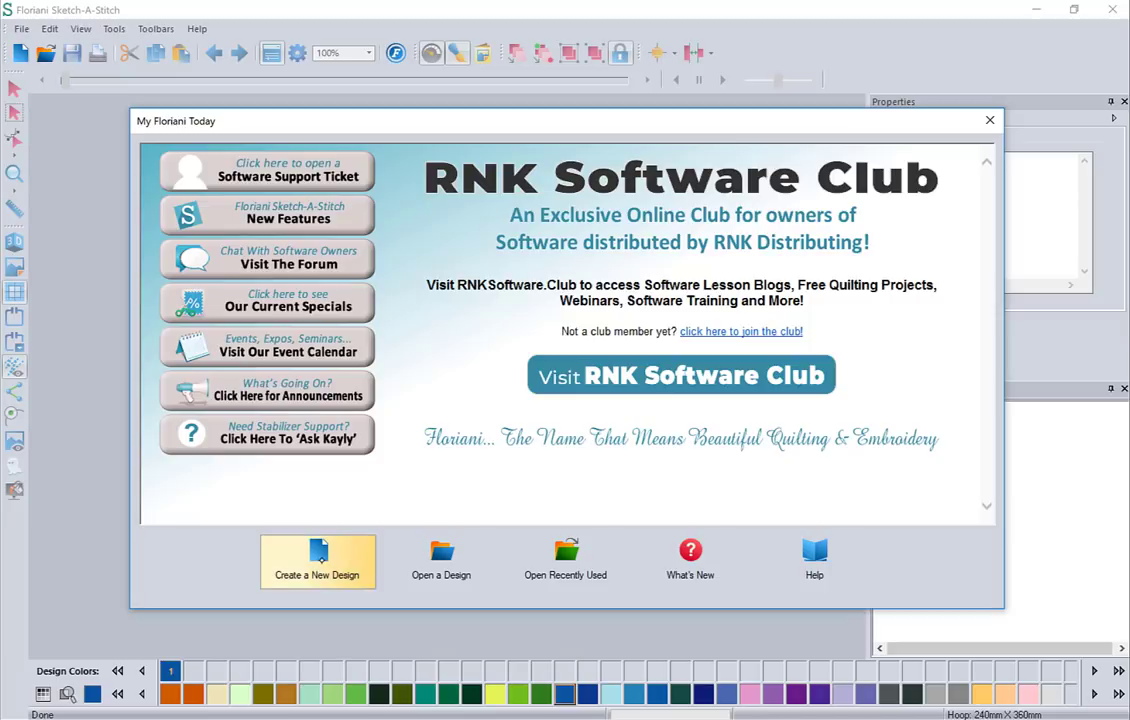
# Step: Choose Create a New Design in the welcome window to get a blank Design2 canvas
pyautogui.click(318, 558)
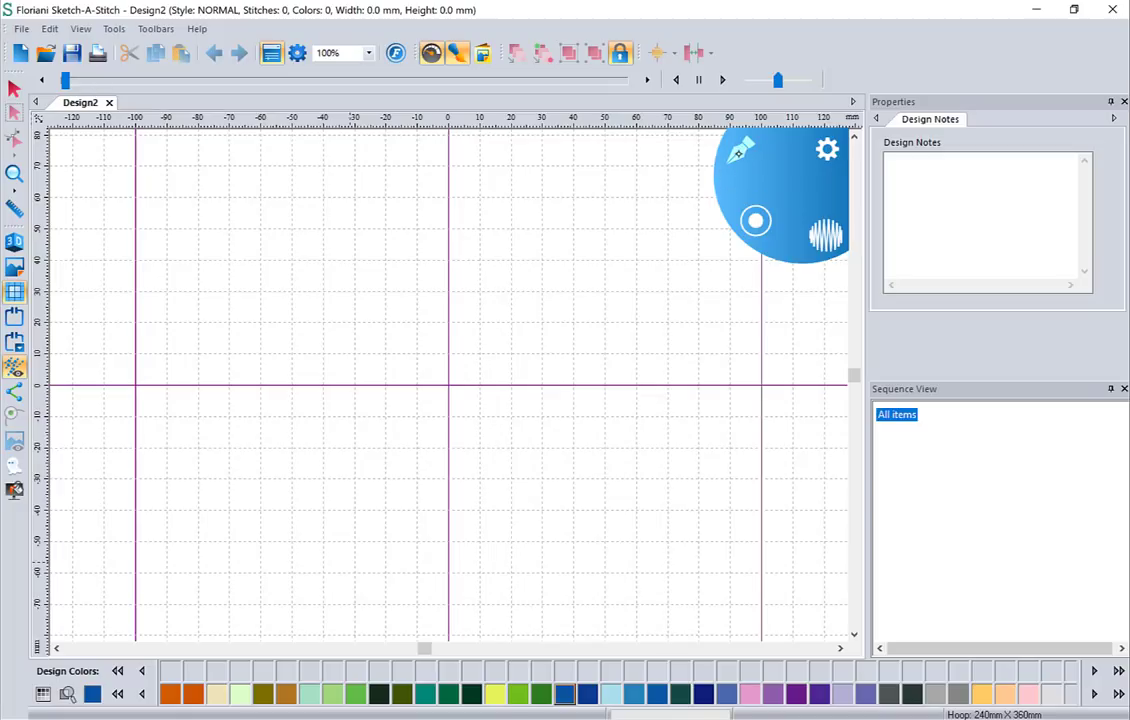
# Step: Draw three parallel tapered-end diagonal strokes, shrinking the brush each time down to 1.00 mm
pyautogui.click(740, 152)
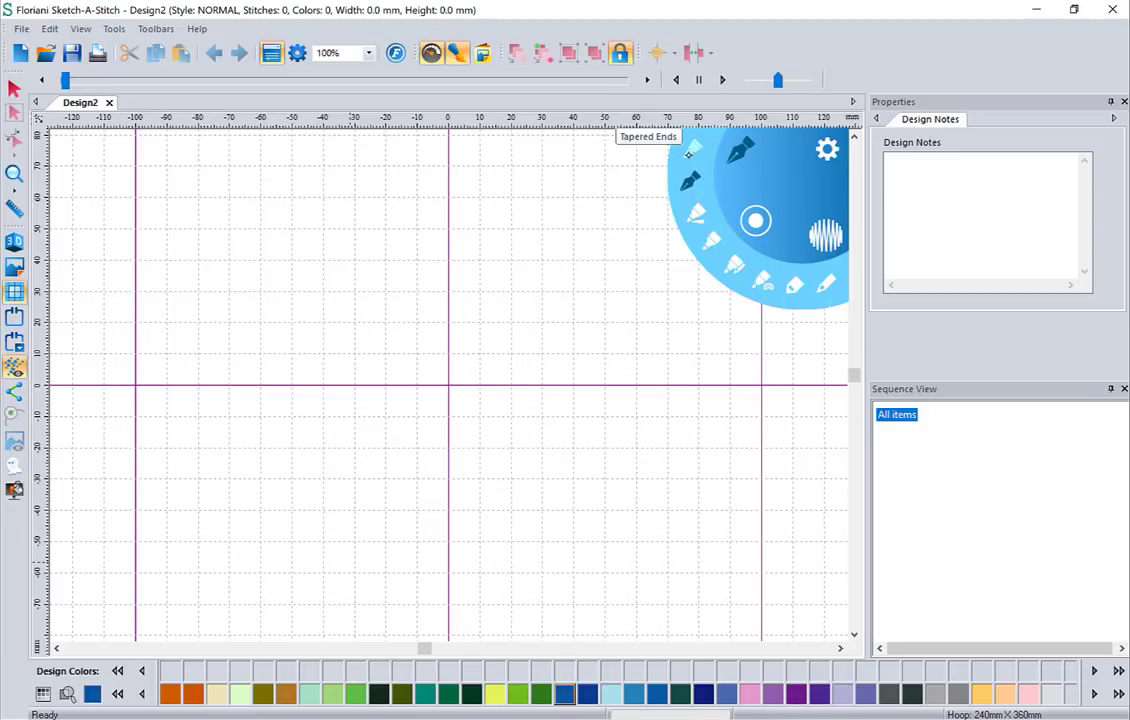
pyautogui.click(692, 149)
pyautogui.moveTo(123, 563)
pyautogui.mouseDown()
pyautogui.moveTo(344, 277)
pyautogui.moveTo(369, 251)
pyautogui.mouseUp()
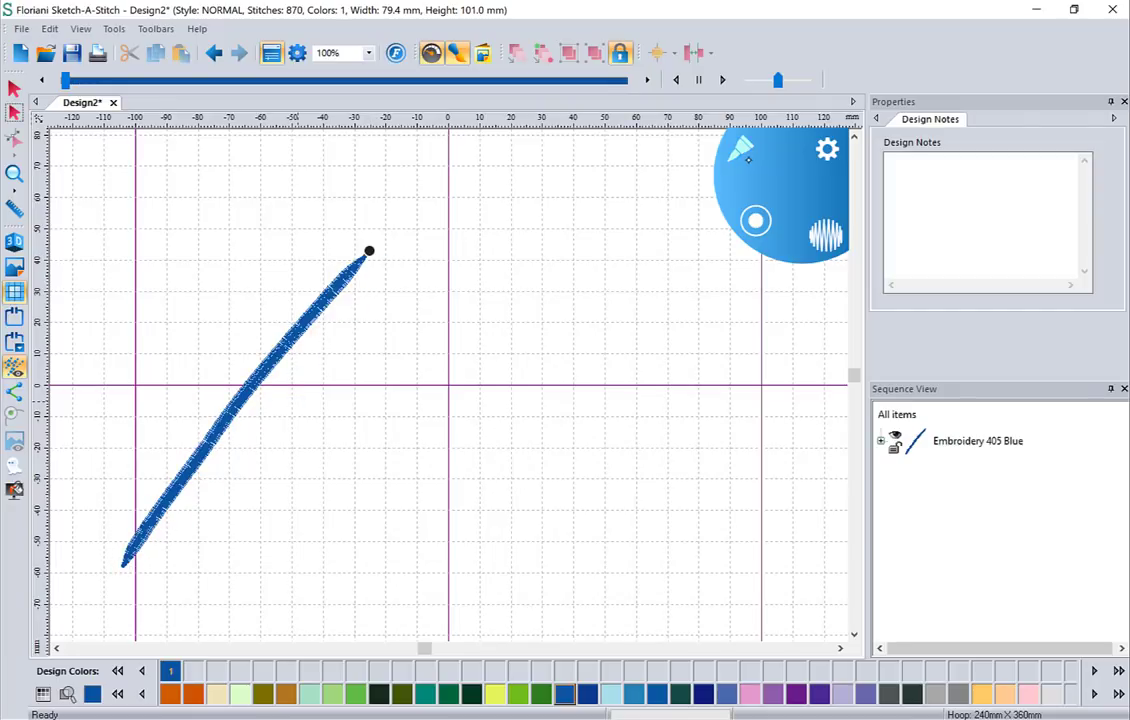
pyautogui.click(755, 220)
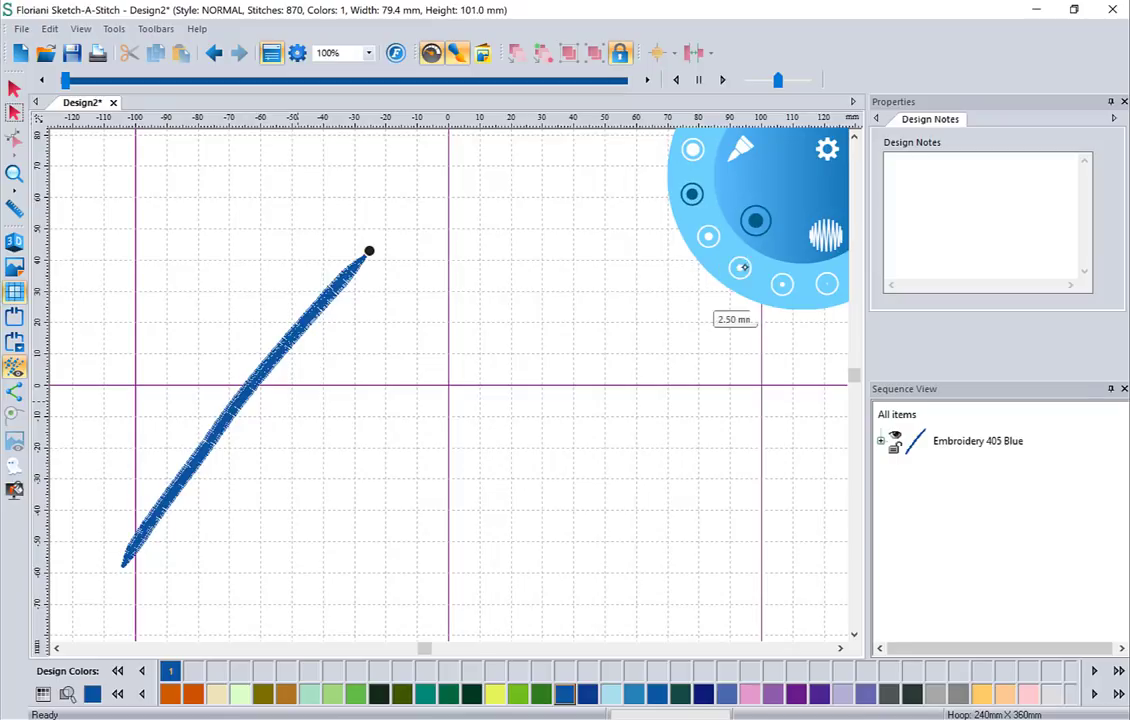
pyautogui.click(737, 268)
pyautogui.moveTo(165, 575); pyautogui.dragTo(373, 335)
pyautogui.click(755, 220)
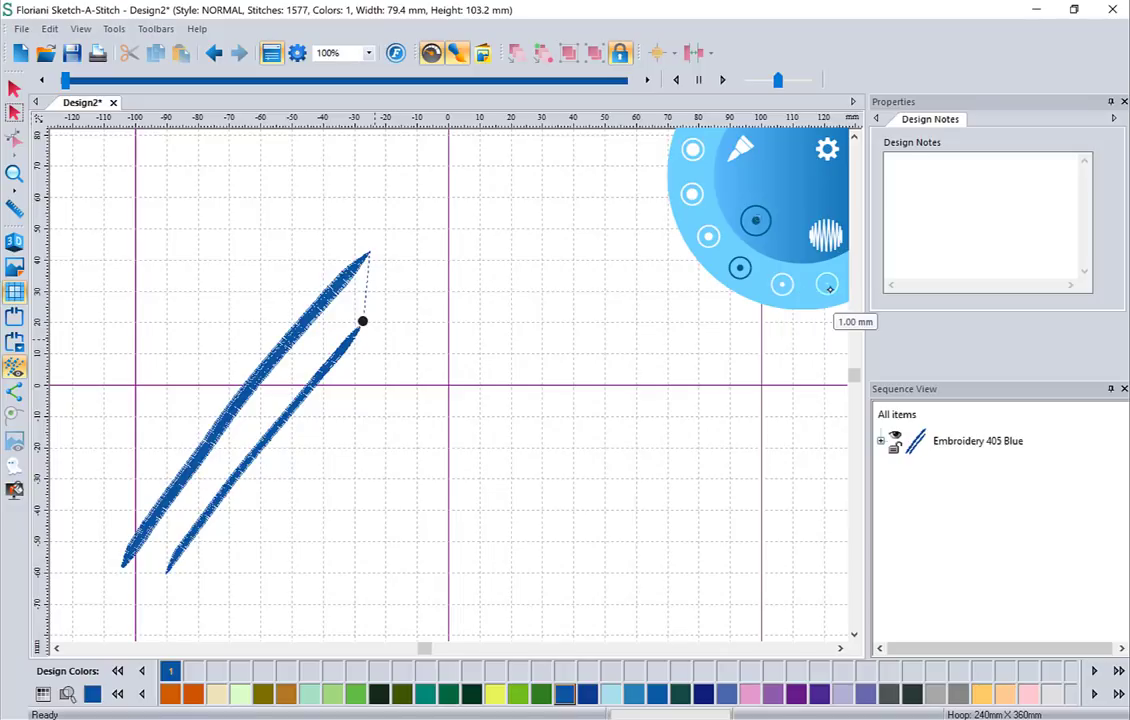
pyautogui.click(826, 284)
pyautogui.moveTo(198, 597)
pyautogui.mouseDown()
pyautogui.moveTo(336, 404)
pyautogui.moveTo(366, 388)
pyautogui.mouseUp()
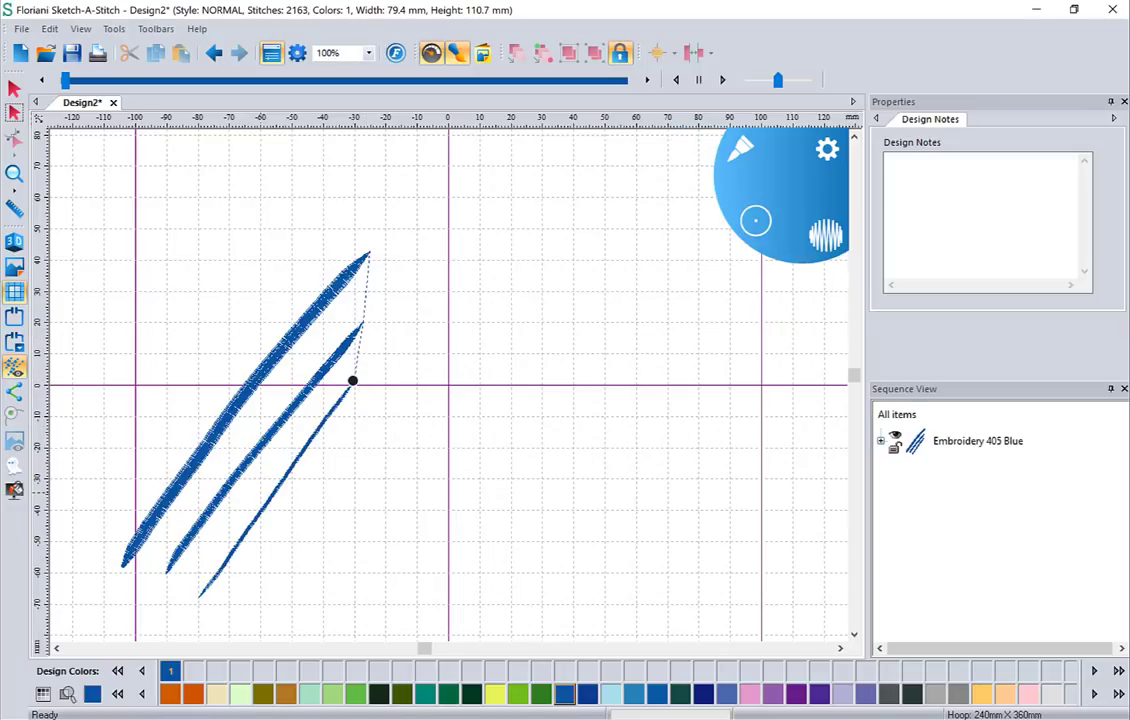
# Step: Draw a wavy squiggle and two zigzag strokes to the right of the diagonals
pyautogui.moveTo(458, 370)
pyautogui.mouseDown()
pyautogui.moveTo(485, 448)
pyautogui.moveTo(524, 374)
pyautogui.moveTo(535, 421)
pyautogui.moveTo(621, 415)
pyautogui.mouseUp()
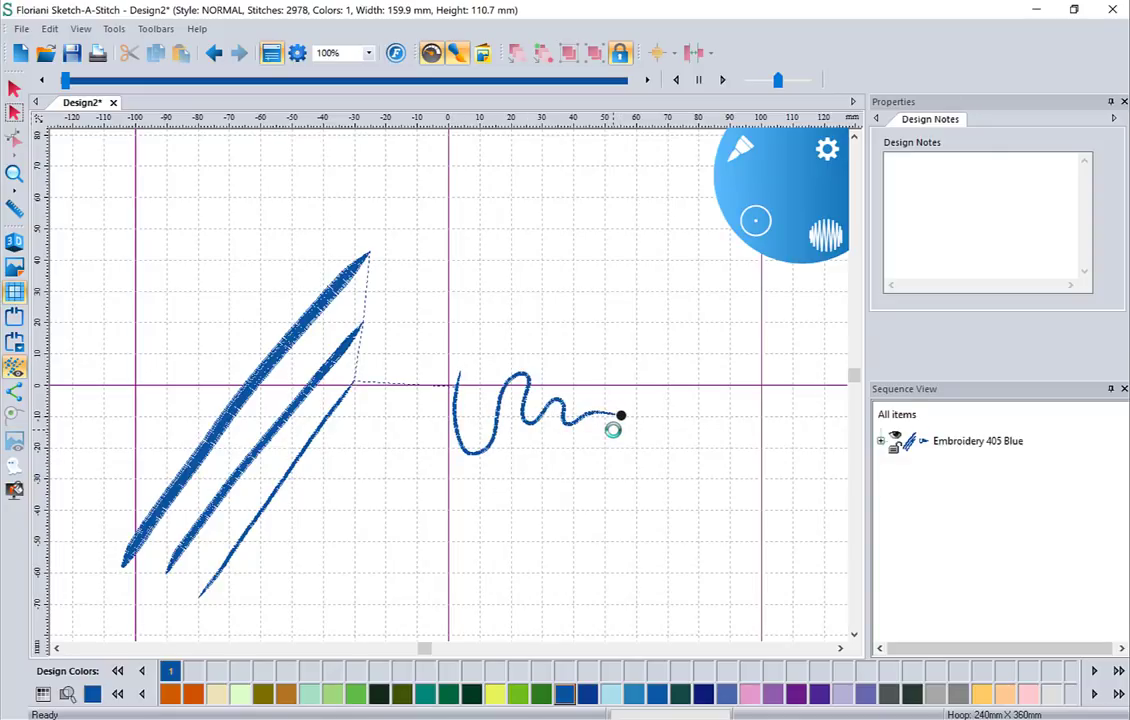
pyautogui.moveTo(471, 245)
pyautogui.mouseDown()
pyautogui.moveTo(481, 296)
pyautogui.moveTo(504, 259)
pyautogui.moveTo(535, 251)
pyautogui.moveTo(592, 278)
pyautogui.mouseUp()
pyautogui.moveTo(601, 348)
pyautogui.mouseDown()
pyautogui.moveTo(656, 301)
pyautogui.moveTo(706, 444)
pyautogui.mouseUp()
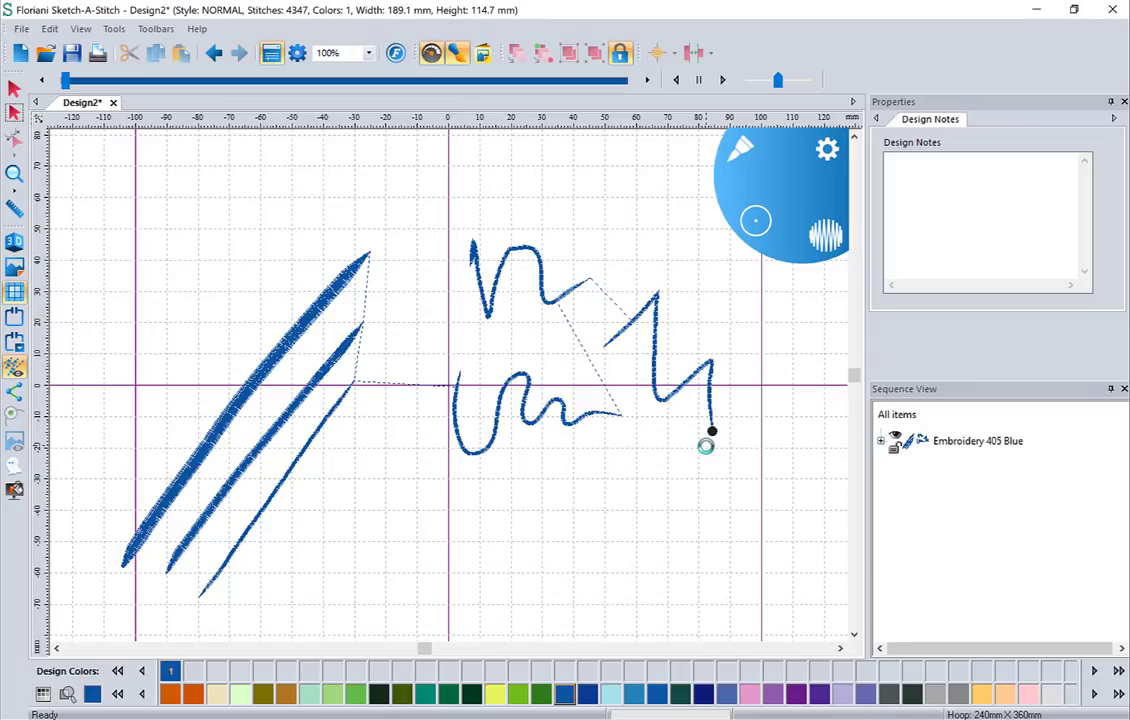
# Step: Undo the last five sketched strokes
pyautogui.click(213, 52)
pyautogui.click(213, 52)
pyautogui.click(213, 52)
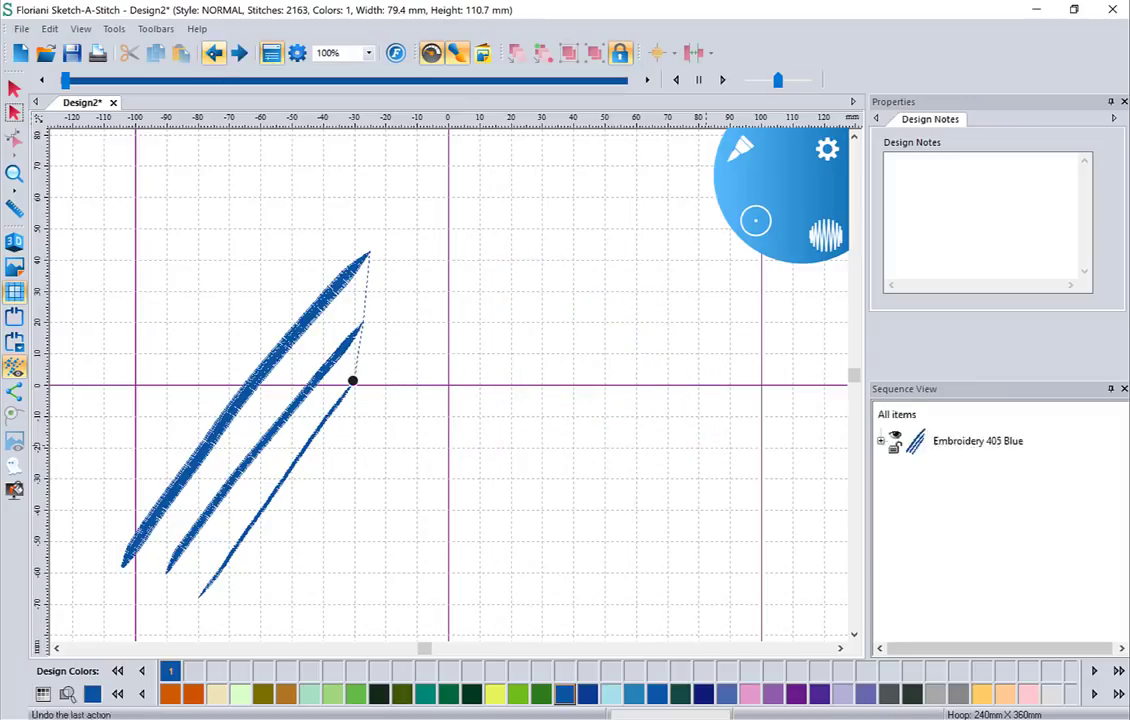
pyautogui.click(213, 52)
pyautogui.click(213, 52)
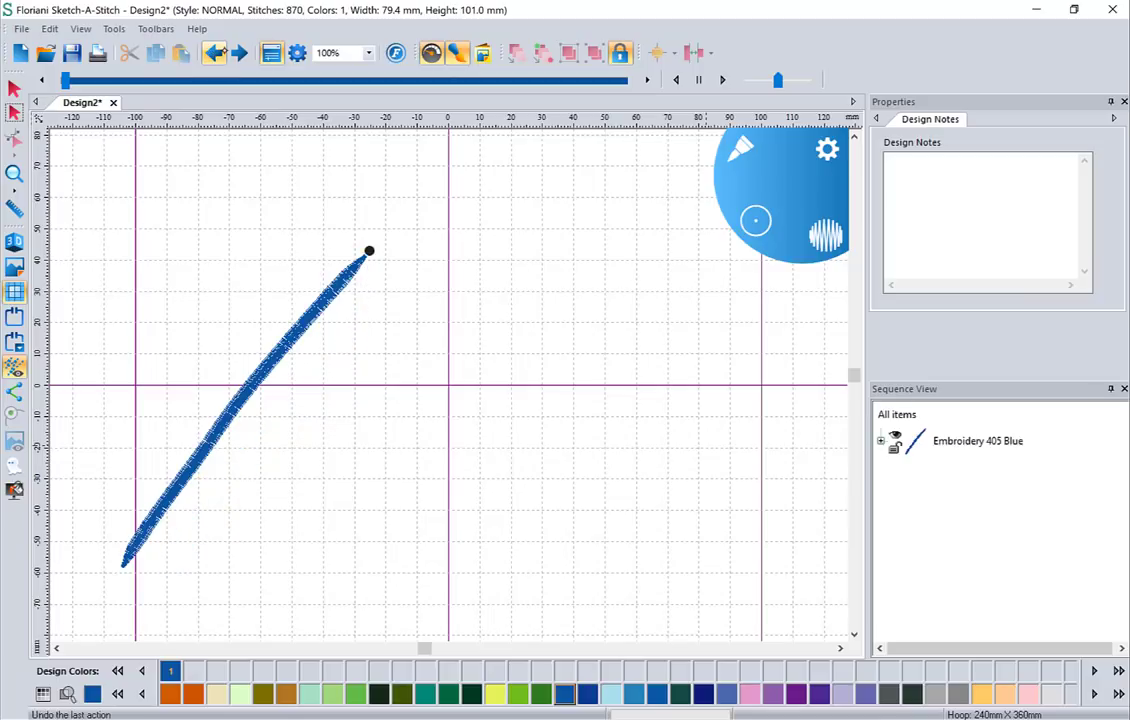
# Step: With the nib pen, draw a thin N-shaped curve and then a wider curved stroke
pyautogui.click(745, 150)
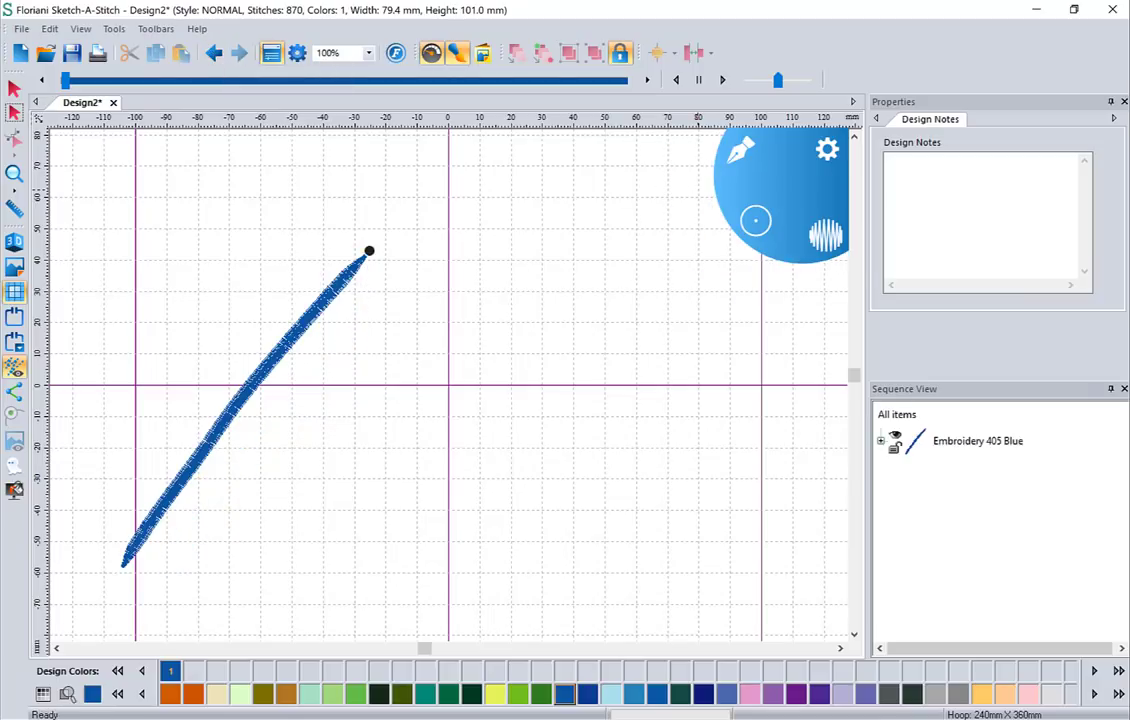
pyautogui.moveTo(315, 544)
pyautogui.mouseDown()
pyautogui.moveTo(412, 386)
pyautogui.moveTo(454, 376)
pyautogui.moveTo(532, 443)
pyautogui.moveTo(631, 407)
pyautogui.mouseUp()
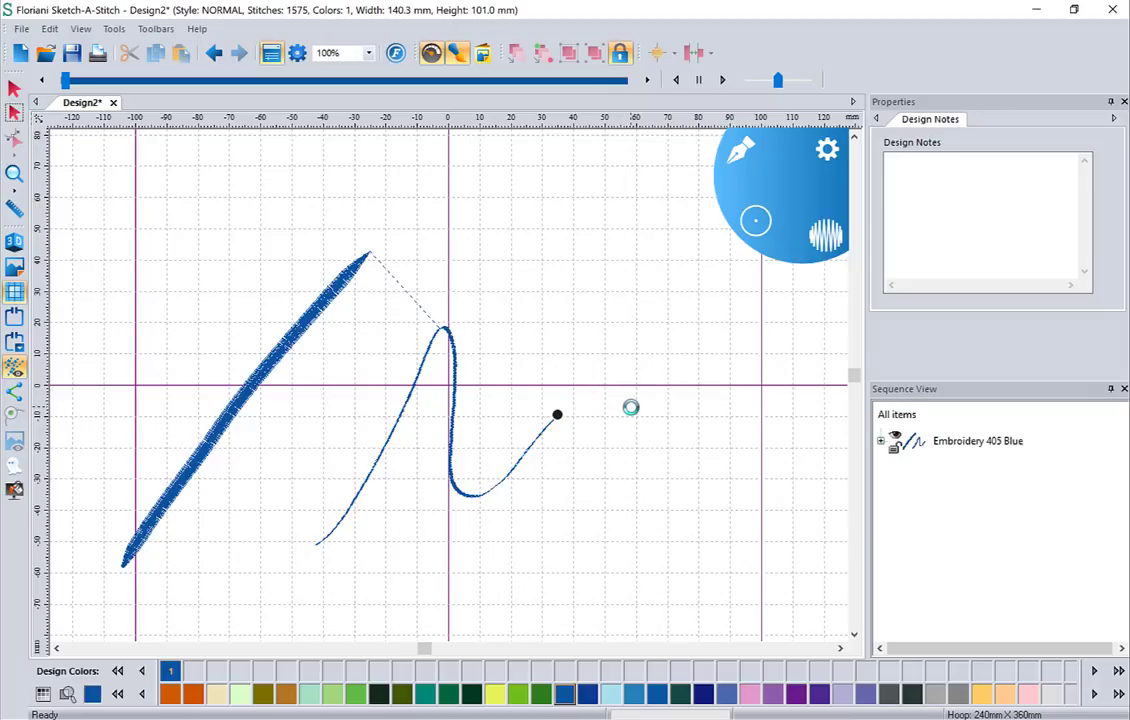
pyautogui.click(755, 220)
pyautogui.click(700, 217)
pyautogui.moveTo(490, 559)
pyautogui.mouseDown()
pyautogui.moveTo(625, 355)
pyautogui.moveTo(772, 394)
pyautogui.mouseUp()
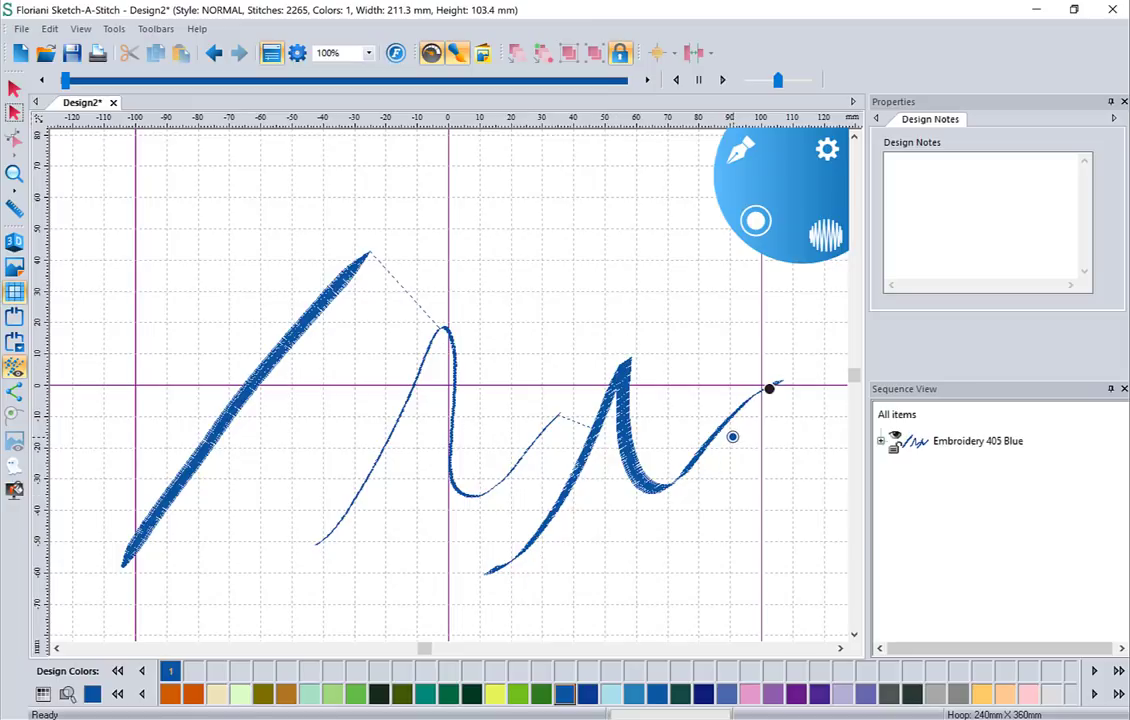
# Step: Handwrite the letters 'Bra' above the strokes and add a loop at lower left
pyautogui.moveTo(436, 172)
pyautogui.mouseDown()
pyautogui.moveTo(469, 215)
pyautogui.moveTo(476, 190)
pyautogui.moveTo(448, 165)
pyautogui.moveTo(528, 212)
pyautogui.moveTo(486, 327)
pyautogui.moveTo(505, 309)
pyautogui.moveTo(566, 320)
pyautogui.moveTo(612, 243)
pyautogui.mouseUp()
pyautogui.moveTo(676, 266)
pyautogui.mouseDown()
pyautogui.moveTo(622, 300)
pyautogui.moveTo(700, 322)
pyautogui.mouseUp()
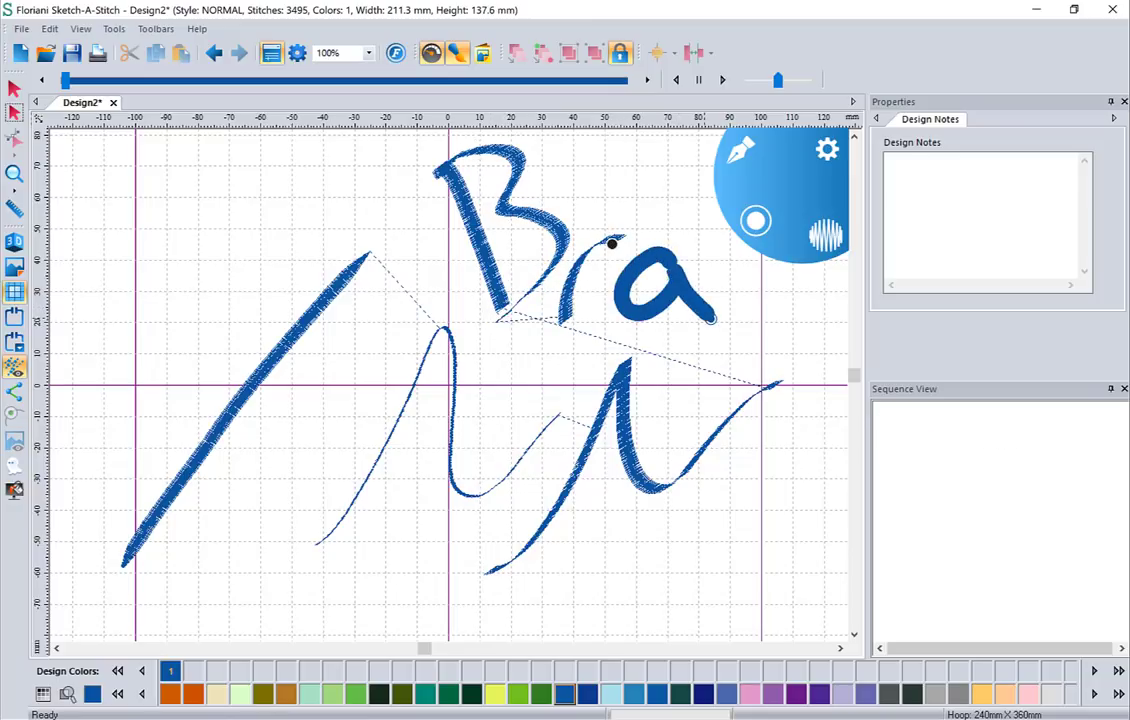
pyautogui.moveTo(771, 290); pyautogui.dragTo(755, 224)
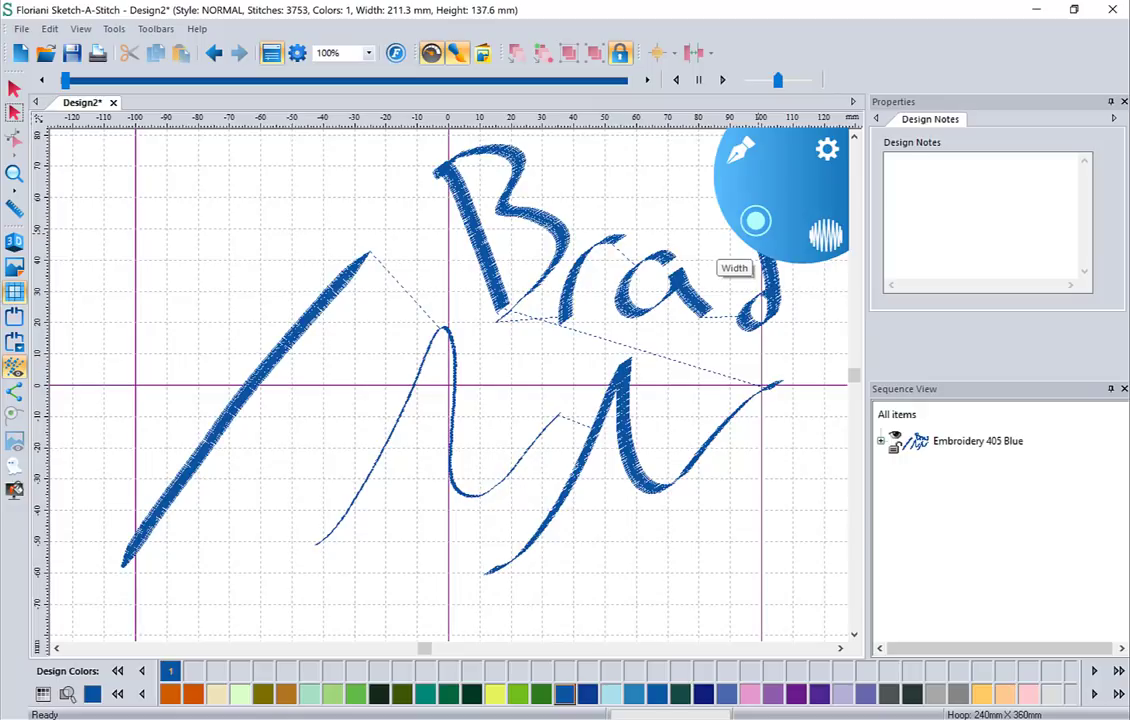
pyautogui.moveTo(322, 592)
pyautogui.mouseDown()
pyautogui.moveTo(375, 517)
pyautogui.moveTo(331, 537)
pyautogui.moveTo(375, 389)
pyautogui.moveTo(408, 325)
pyautogui.mouseUp()
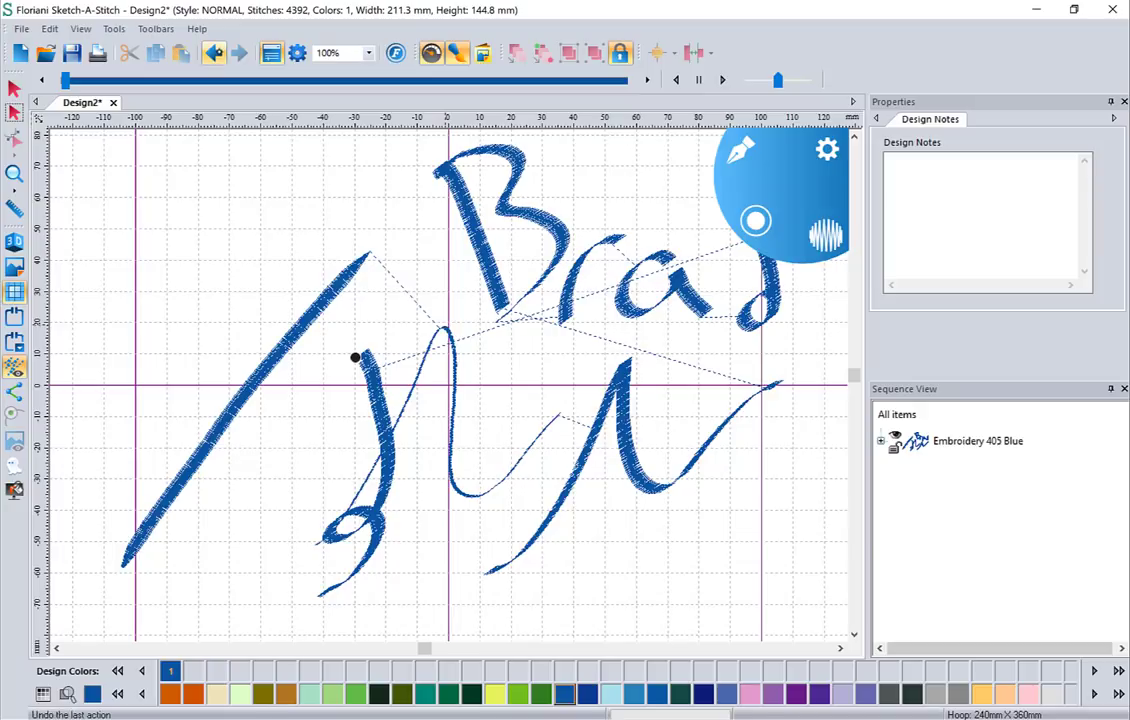
# Step: Undo every remaining stroke until the design is back to 0 stitches
pyautogui.click(212, 52)
pyautogui.click(212, 52)
pyautogui.click(212, 52)
pyautogui.click(212, 52)
pyautogui.click(212, 52)
pyautogui.click(212, 52)
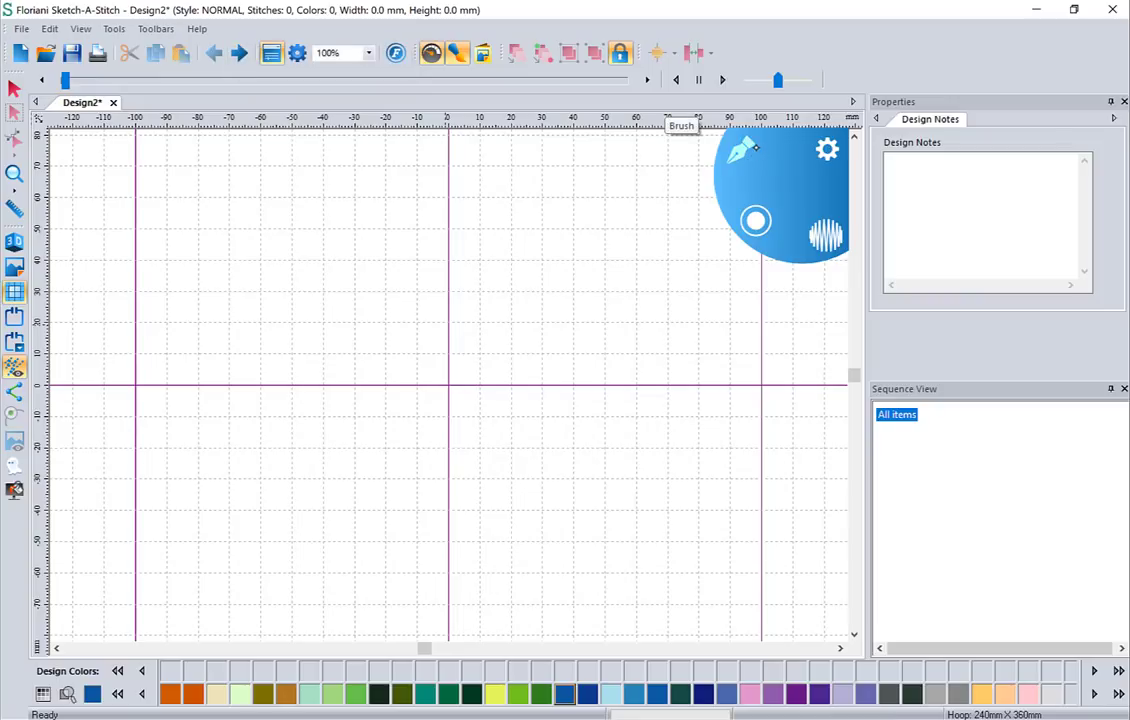
# Step: Switch to the pressure-sensitive pen and draw a few test strokes
pyautogui.moveTo(690, 180)
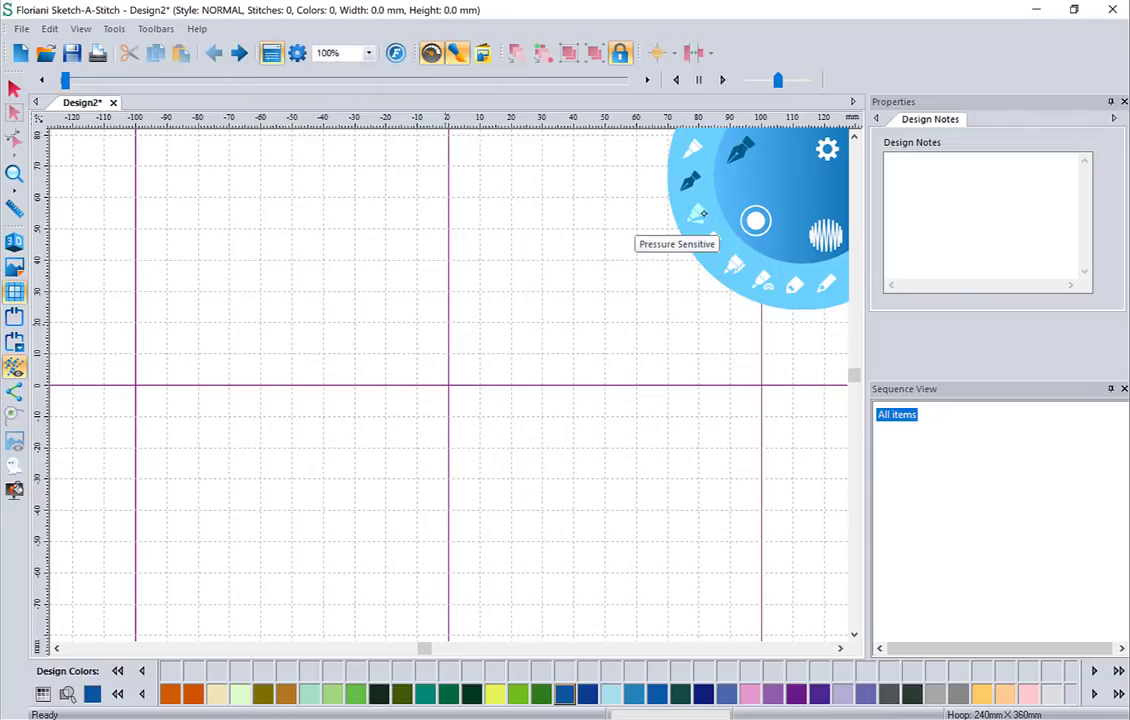
pyautogui.click(700, 213)
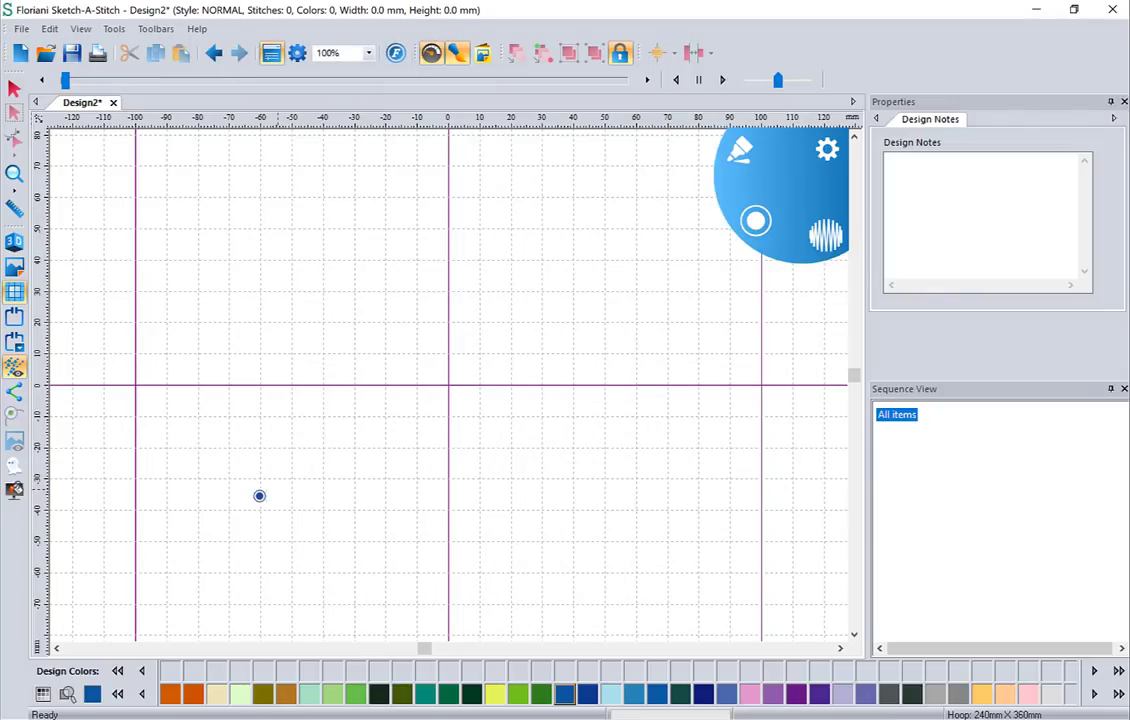
pyautogui.moveTo(219, 512); pyautogui.dragTo(535, 283)
pyautogui.moveTo(381, 498)
pyautogui.mouseDown()
pyautogui.moveTo(444, 440)
pyautogui.moveTo(488, 468)
pyautogui.moveTo(537, 439)
pyautogui.moveTo(529, 459)
pyautogui.mouseUp()
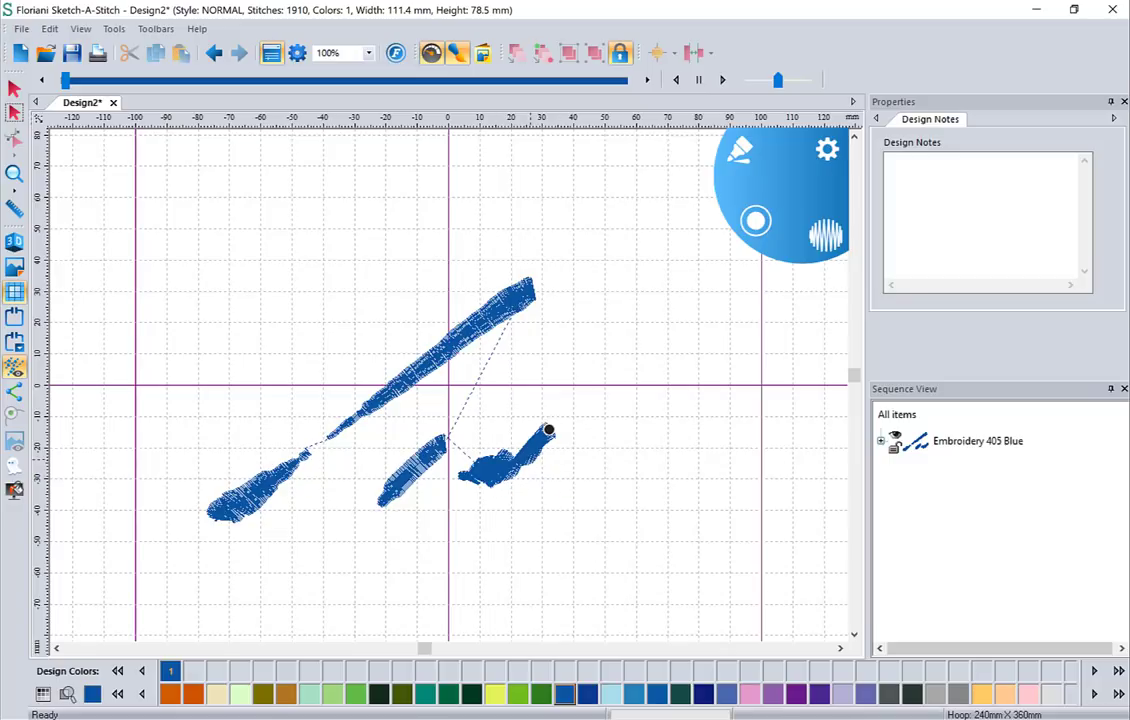
# Step: Undo the four test strokes, leaving the design empty
pyautogui.click(213, 52)
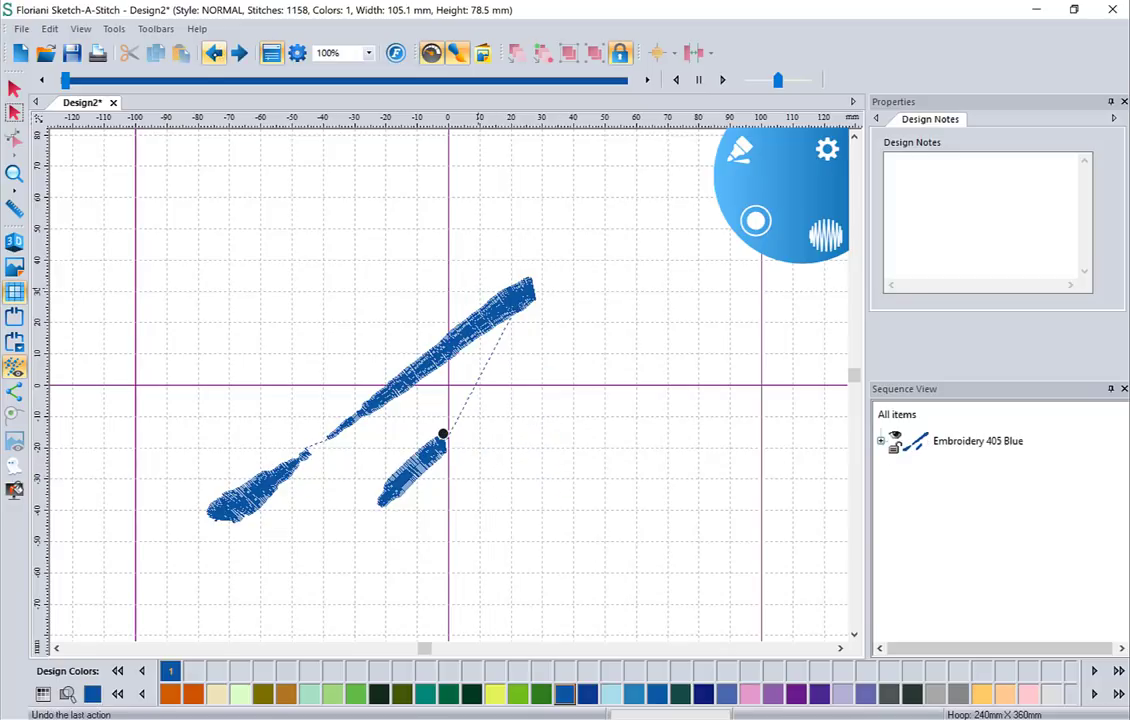
pyautogui.click(213, 52)
pyautogui.click(213, 52)
pyautogui.click(213, 52)
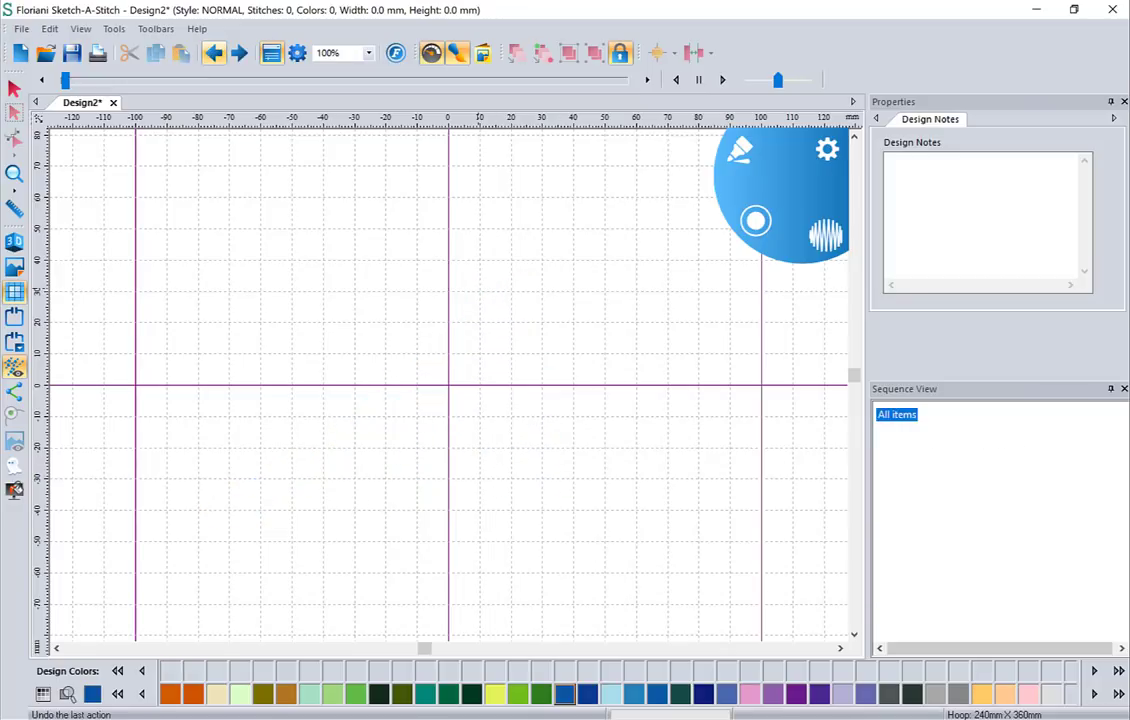
# Step: Draw a wide wavy Steil stroke across the grid
pyautogui.click(740, 150)
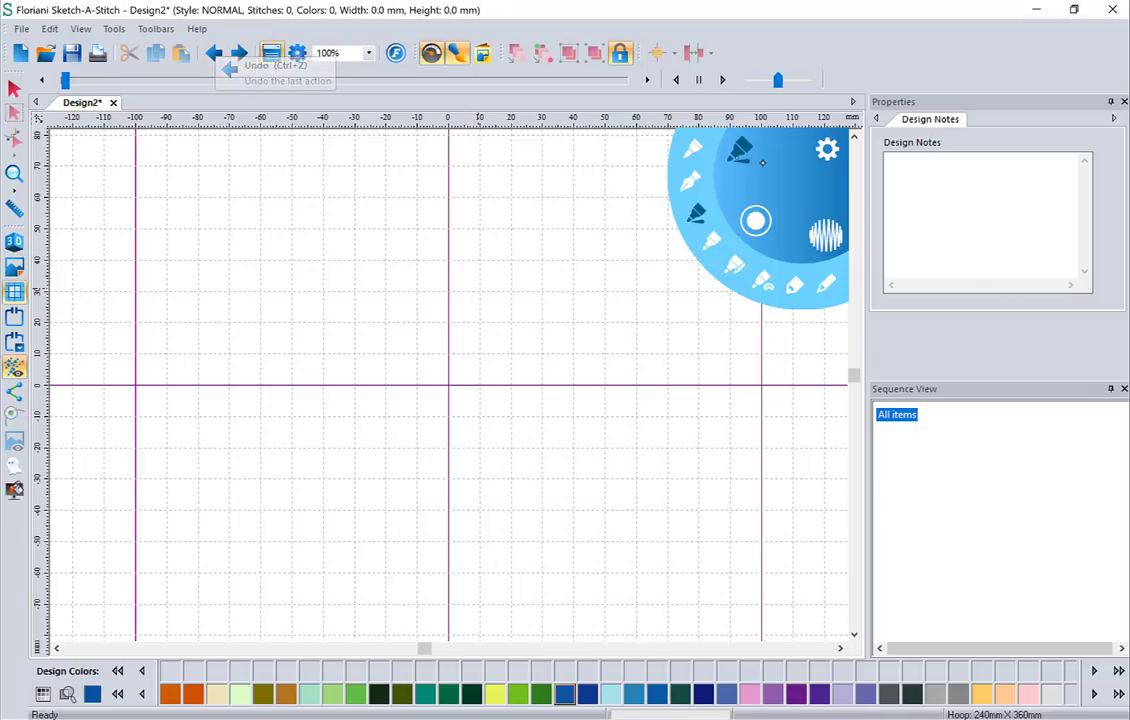
pyautogui.click(713, 241)
pyautogui.moveTo(214, 537); pyautogui.dragTo(668, 293)
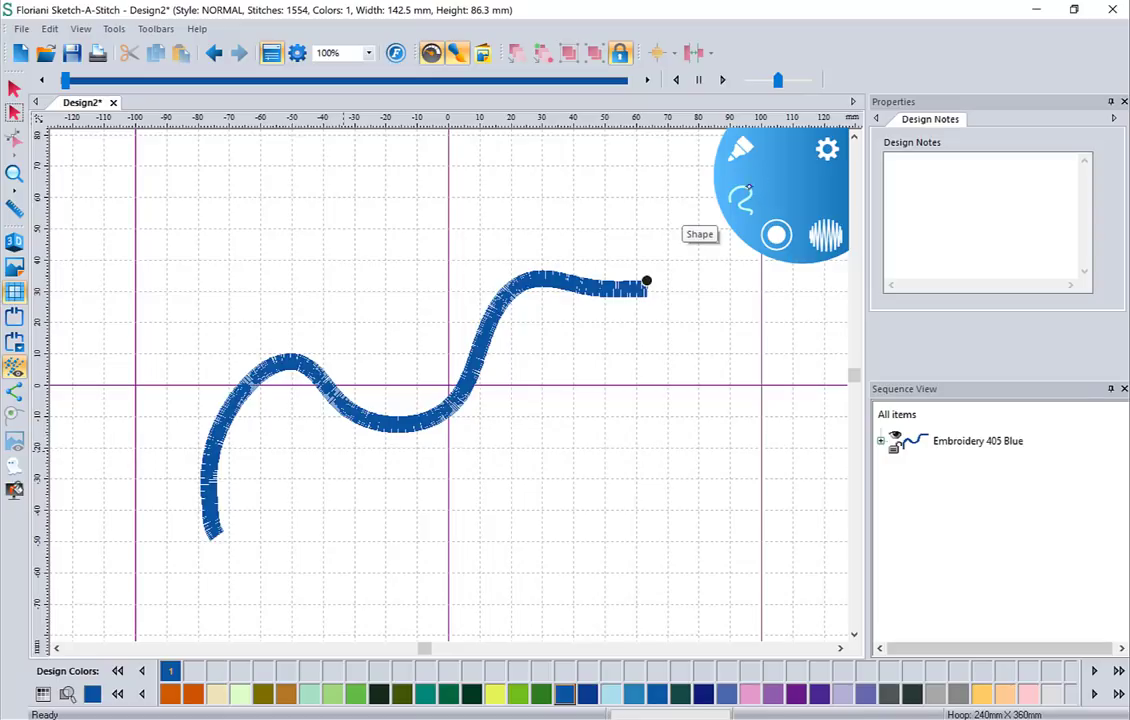
# Step: Draw a four-sided Applique outline below the wave
pyautogui.click(740, 150)
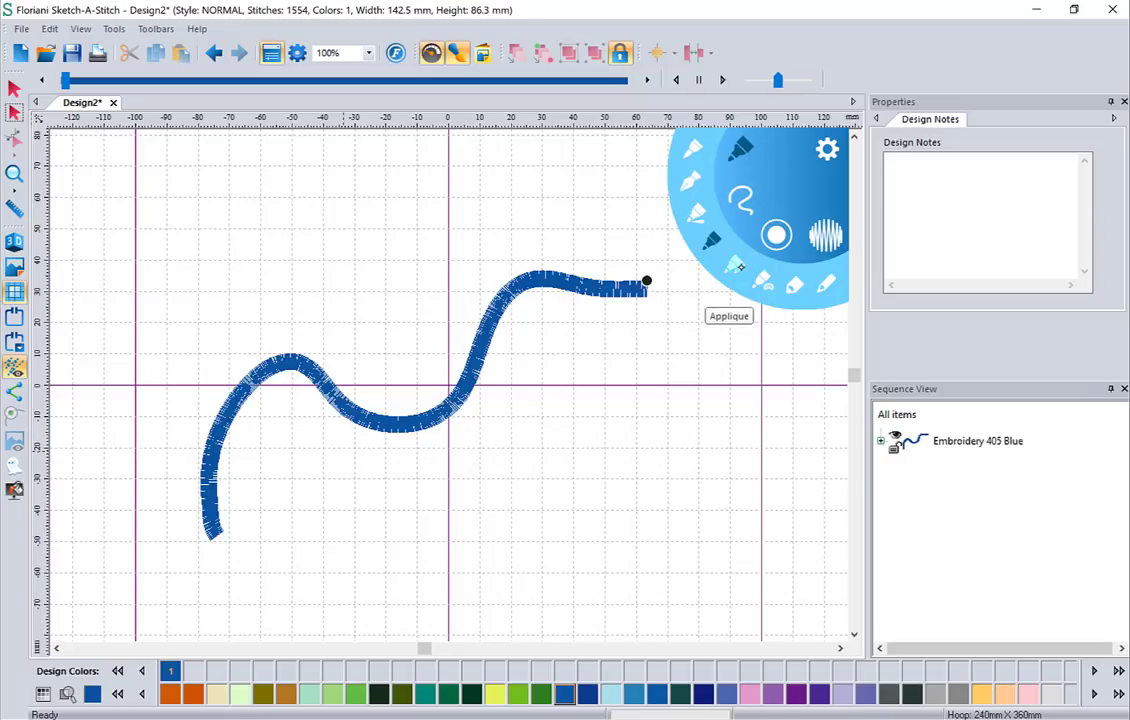
pyautogui.click(733, 265)
pyautogui.moveTo(575, 408)
pyautogui.mouseDown()
pyautogui.moveTo(479, 532)
pyautogui.moveTo(661, 557)
pyautogui.moveTo(725, 440)
pyautogui.mouseUp()
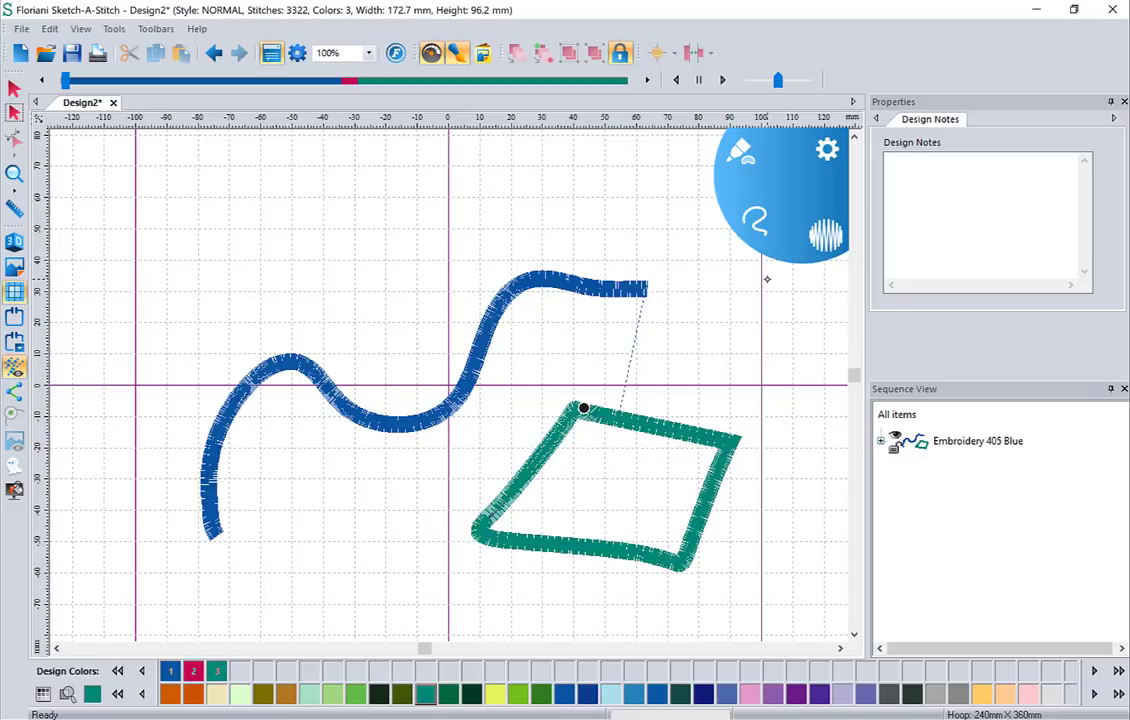
# Step: Add a green filled heart shape above the wave and a thin zigzag Run Bean stitch line
pyautogui.moveTo(359, 230)
pyautogui.mouseDown()
pyautogui.moveTo(419, 265)
pyautogui.moveTo(387, 200)
pyautogui.moveTo(374, 222)
pyautogui.mouseUp()
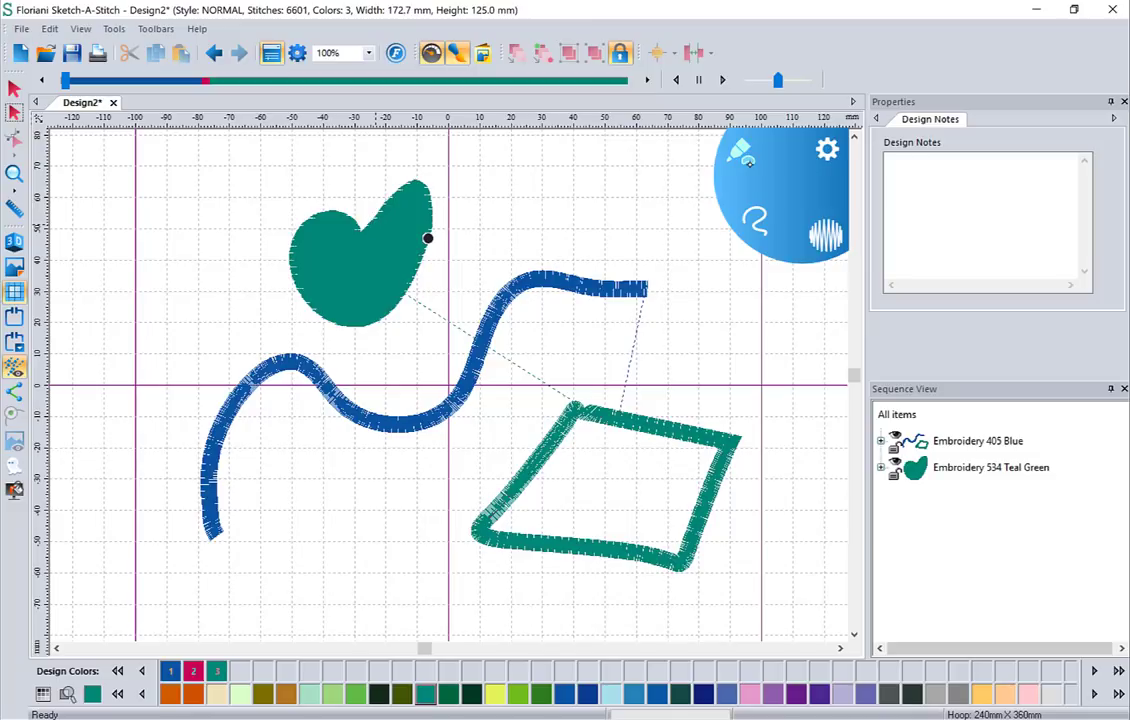
pyautogui.moveTo(663, 133)
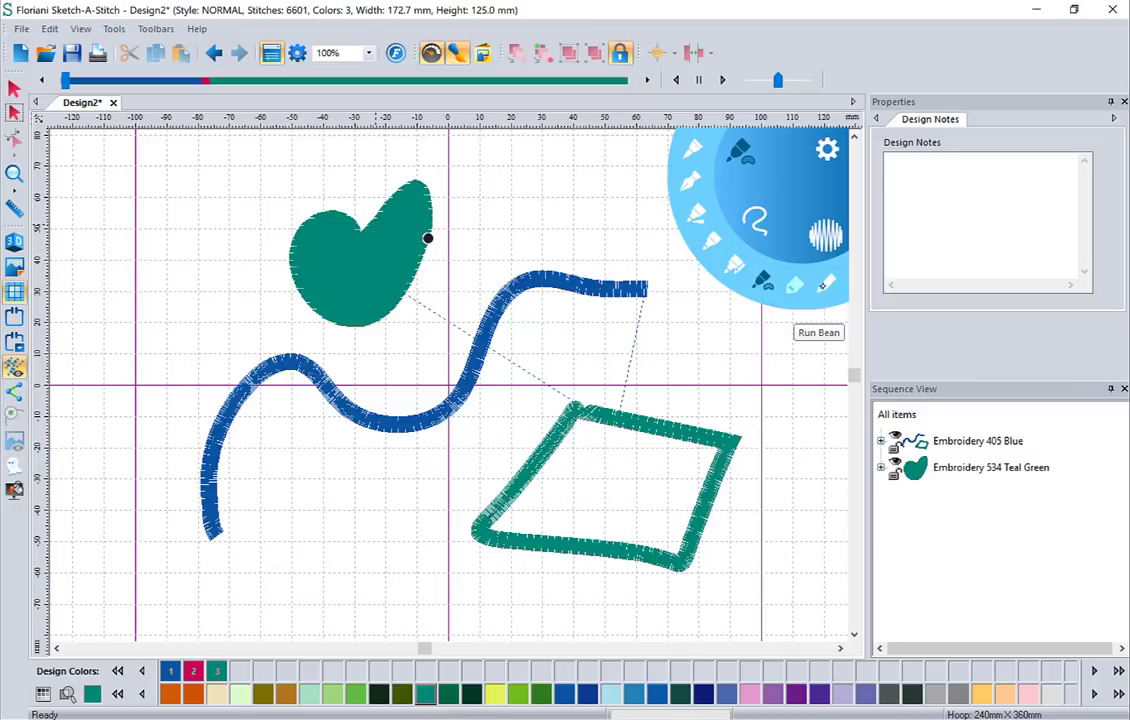
pyautogui.click(826, 283)
pyautogui.moveTo(686, 323)
pyautogui.mouseDown()
pyautogui.moveTo(726, 322)
pyautogui.moveTo(721, 366)
pyautogui.moveTo(779, 366)
pyautogui.mouseUp()
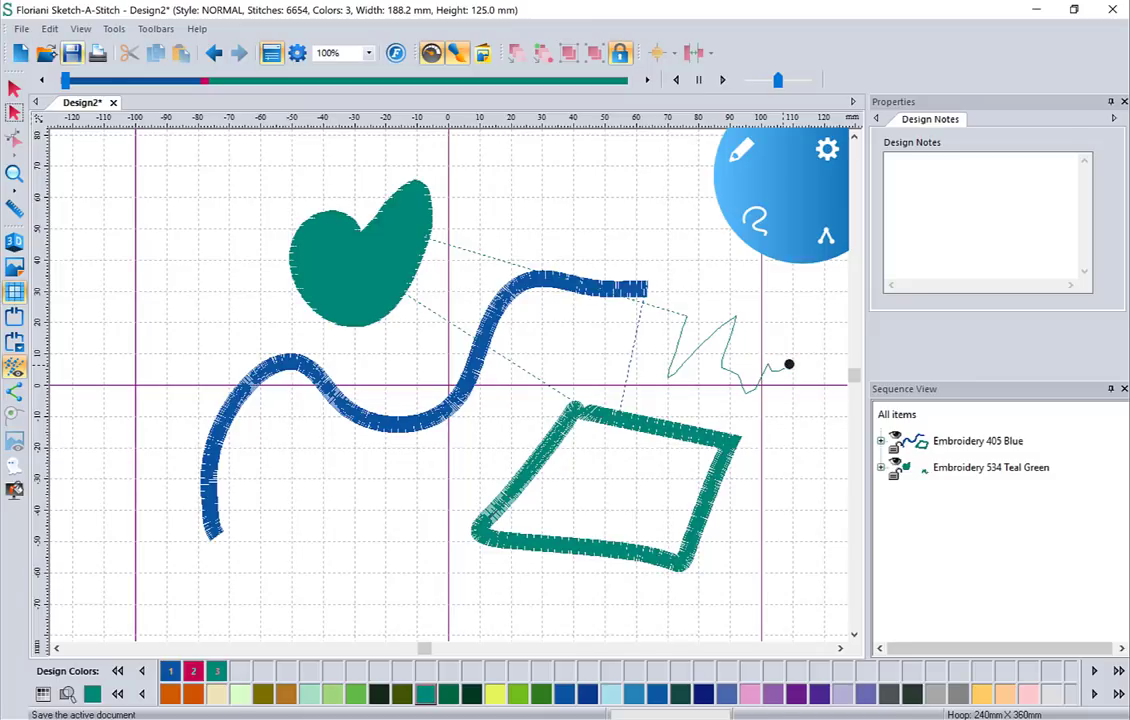
# Step: Open the Mesketch.waf portrait design
pyautogui.click(45, 52)
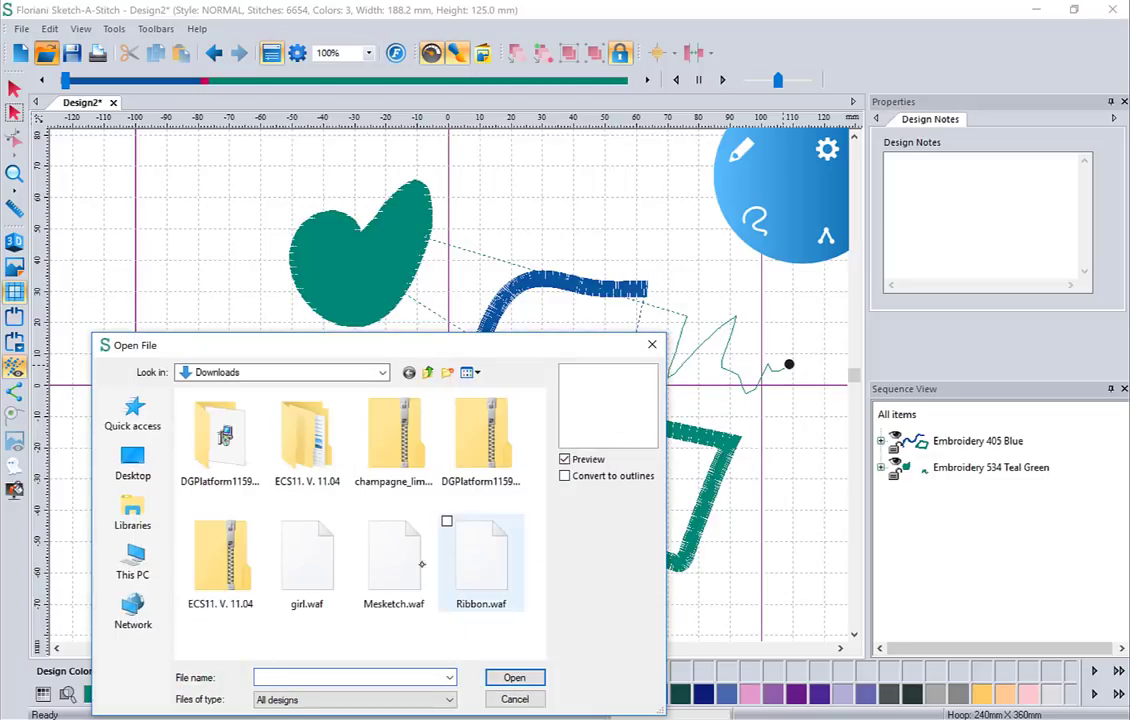
pyautogui.click(393, 555)
pyautogui.click(514, 677)
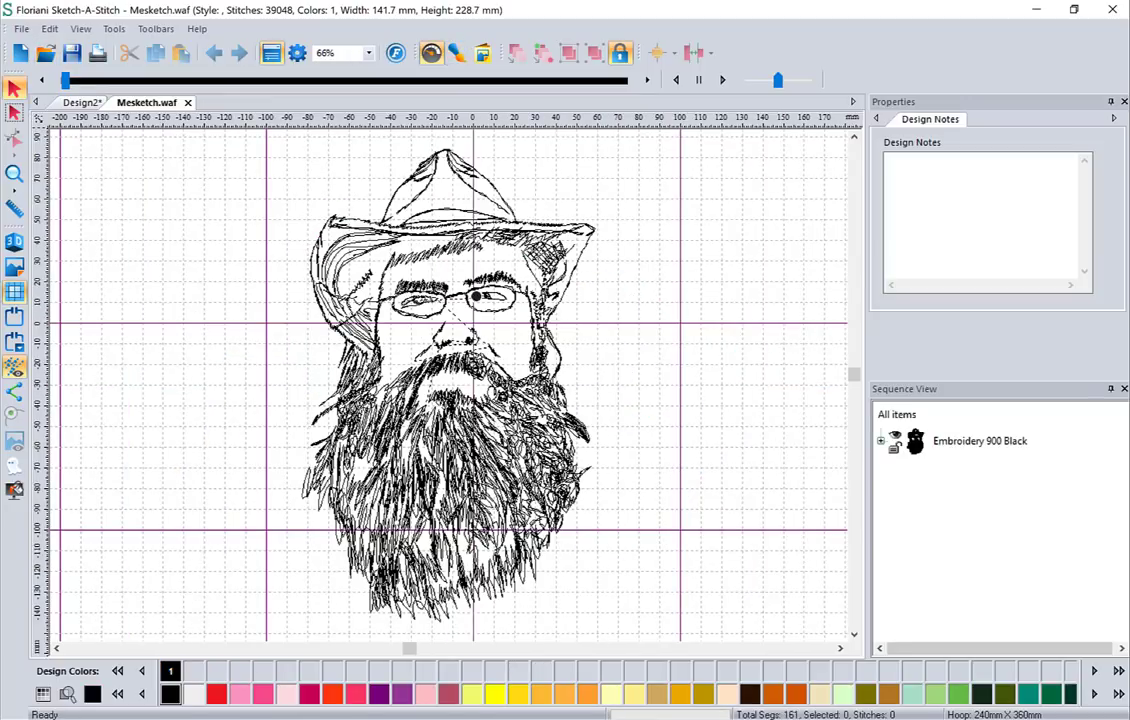
pyautogui.click(14, 266)
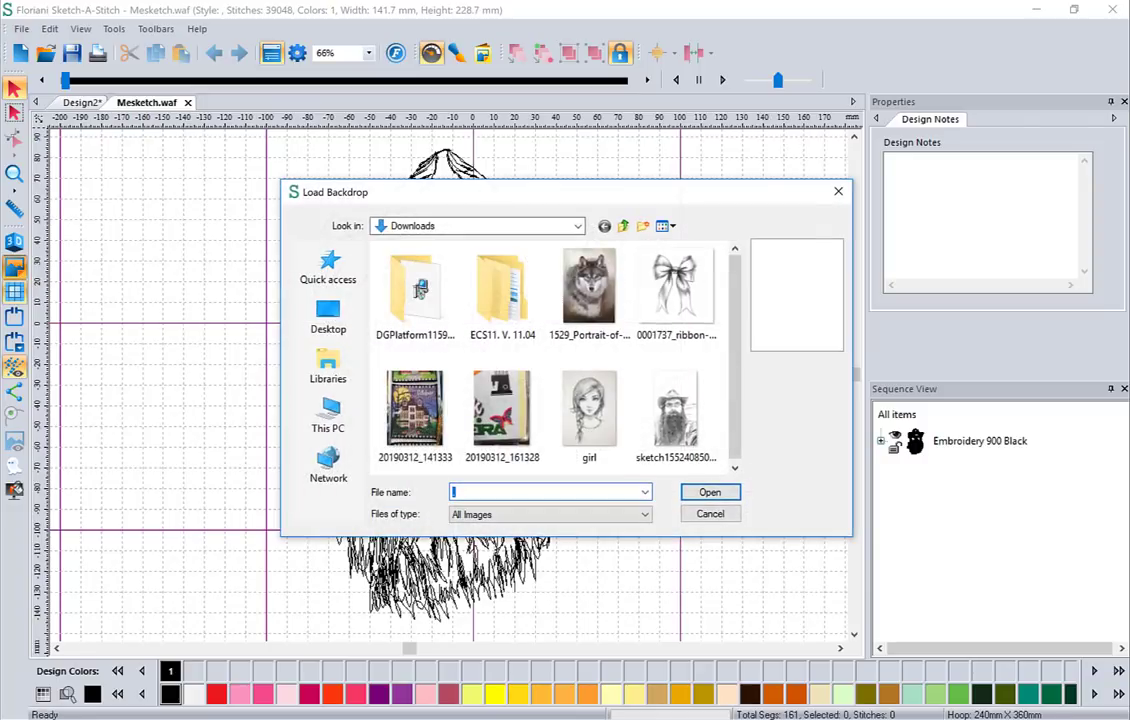
pyautogui.click(670, 405)
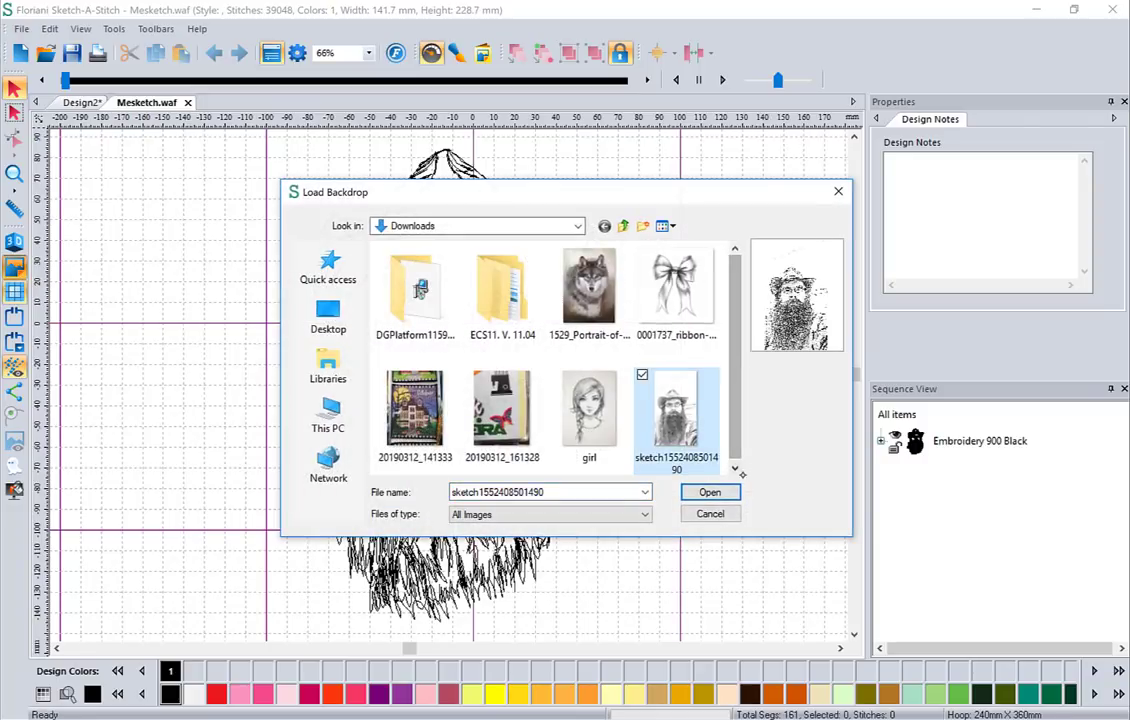
pyautogui.click(706, 492)
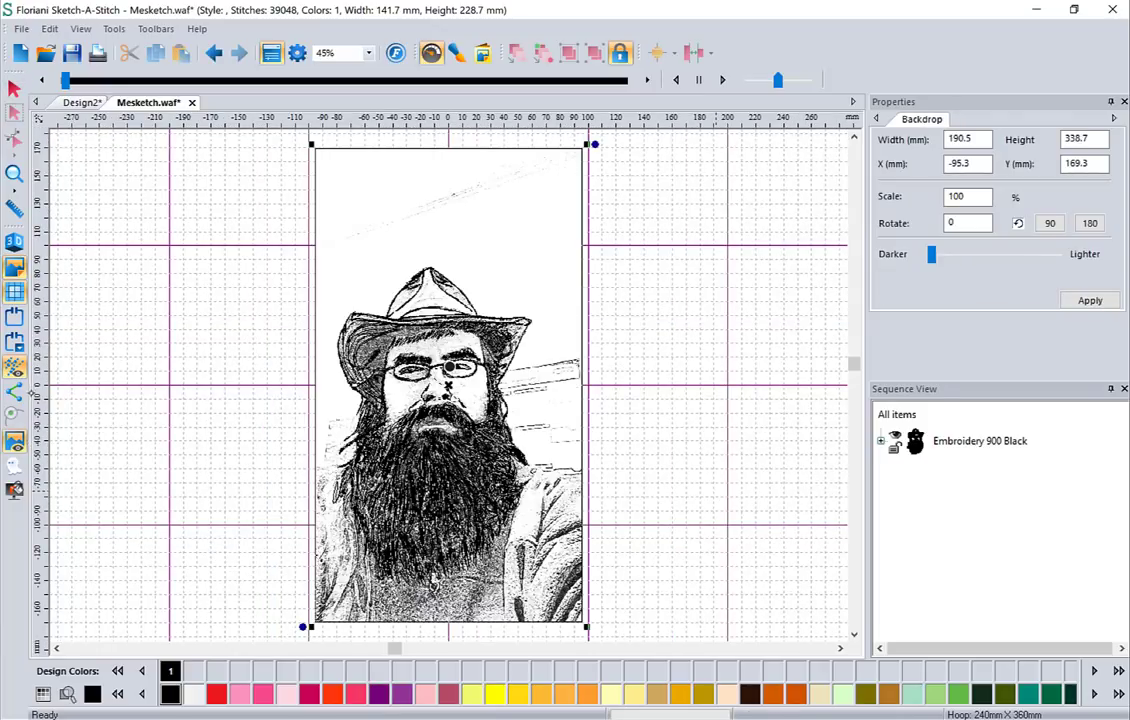
pyautogui.click(14, 320)
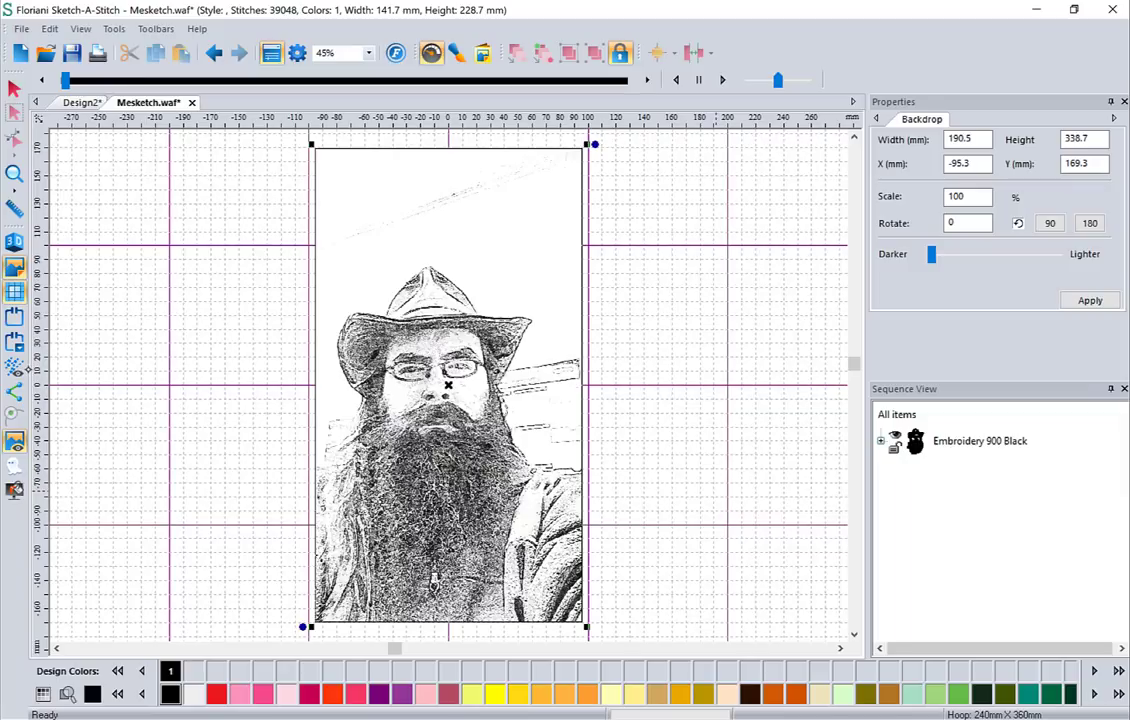
pyautogui.click(15, 366)
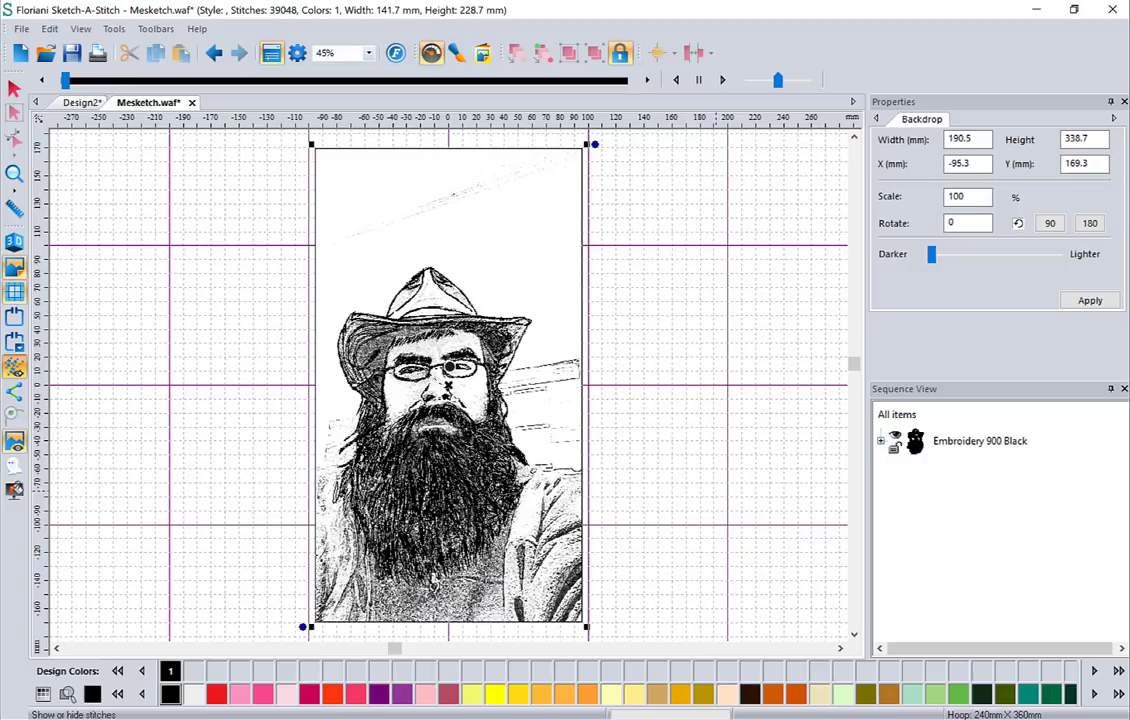
pyautogui.click(14, 173)
# Step: Zoom in on the mouth and sketch stitch lines along the moustache and under the lip
pyautogui.click(451, 366)
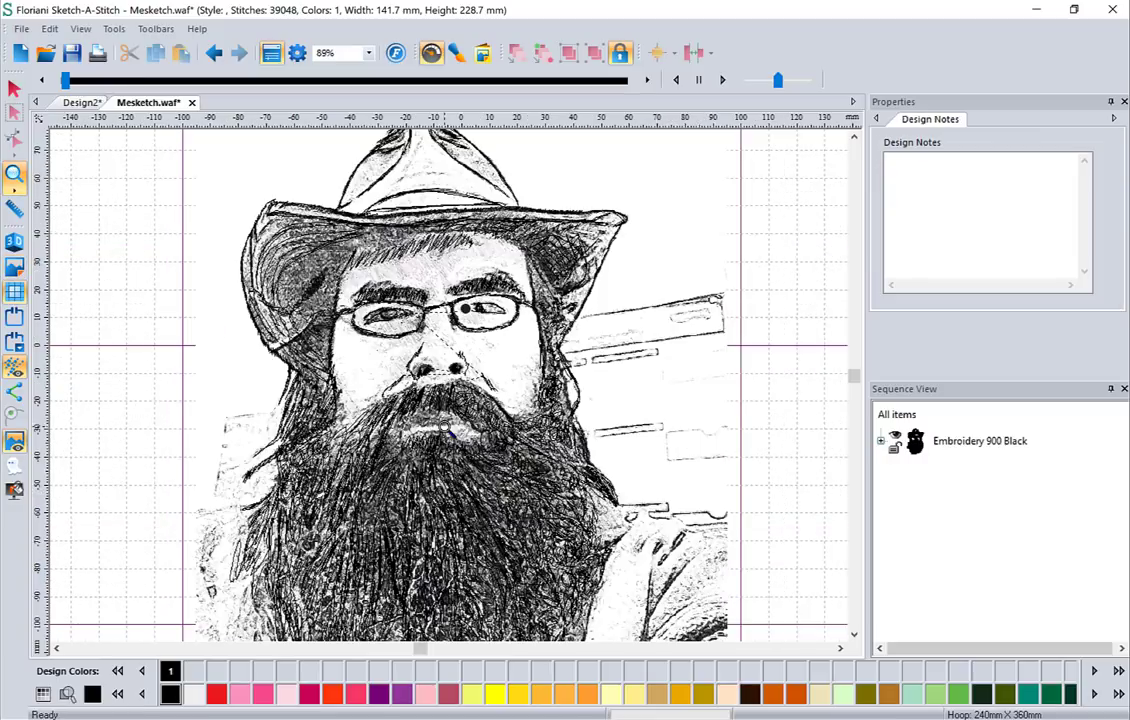
pyautogui.click(451, 366)
pyautogui.click(463, 428)
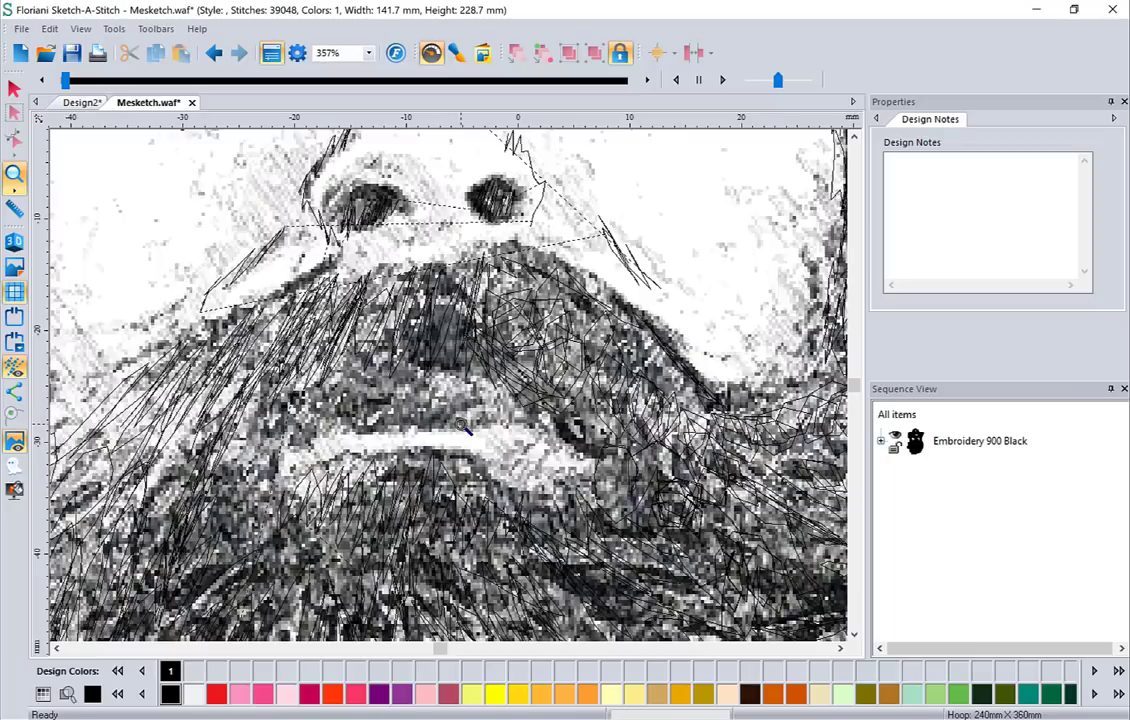
pyautogui.click(452, 56)
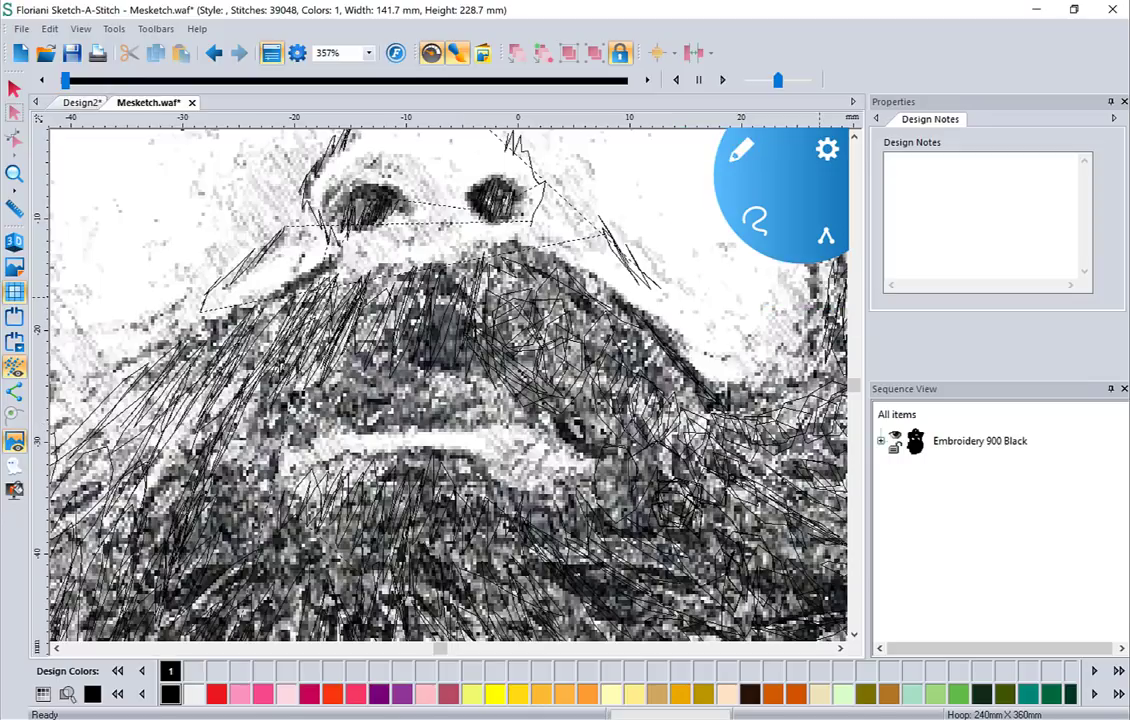
pyautogui.moveTo(345, 352)
pyautogui.mouseDown()
pyautogui.moveTo(258, 407)
pyautogui.moveTo(270, 434)
pyautogui.moveTo(352, 414)
pyautogui.moveTo(509, 430)
pyautogui.moveTo(506, 400)
pyautogui.moveTo(445, 358)
pyautogui.moveTo(370, 345)
pyautogui.moveTo(325, 368)
pyautogui.moveTo(418, 362)
pyautogui.moveTo(462, 376)
pyautogui.moveTo(400, 350)
pyautogui.moveTo(265, 385)
pyautogui.moveTo(365, 372)
pyautogui.moveTo(440, 382)
pyautogui.mouseUp()
pyautogui.moveTo(500, 476)
pyautogui.mouseDown()
pyautogui.moveTo(567, 478)
pyautogui.moveTo(572, 458)
pyautogui.moveTo(565, 470)
pyautogui.moveTo(391, 457)
pyautogui.moveTo(300, 403)
pyautogui.moveTo(278, 412)
pyautogui.moveTo(490, 400)
pyautogui.mouseUp()
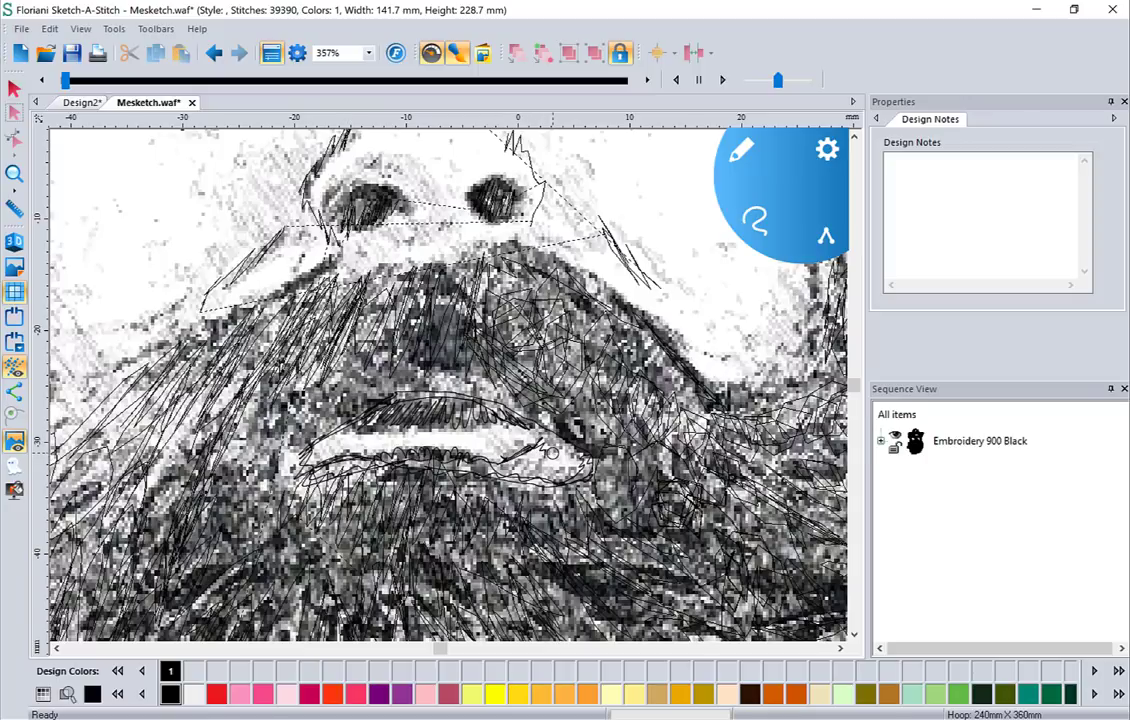
# Step: Turn on the realistic 3D stitch view and check the zoom levels
pyautogui.click(14, 241)
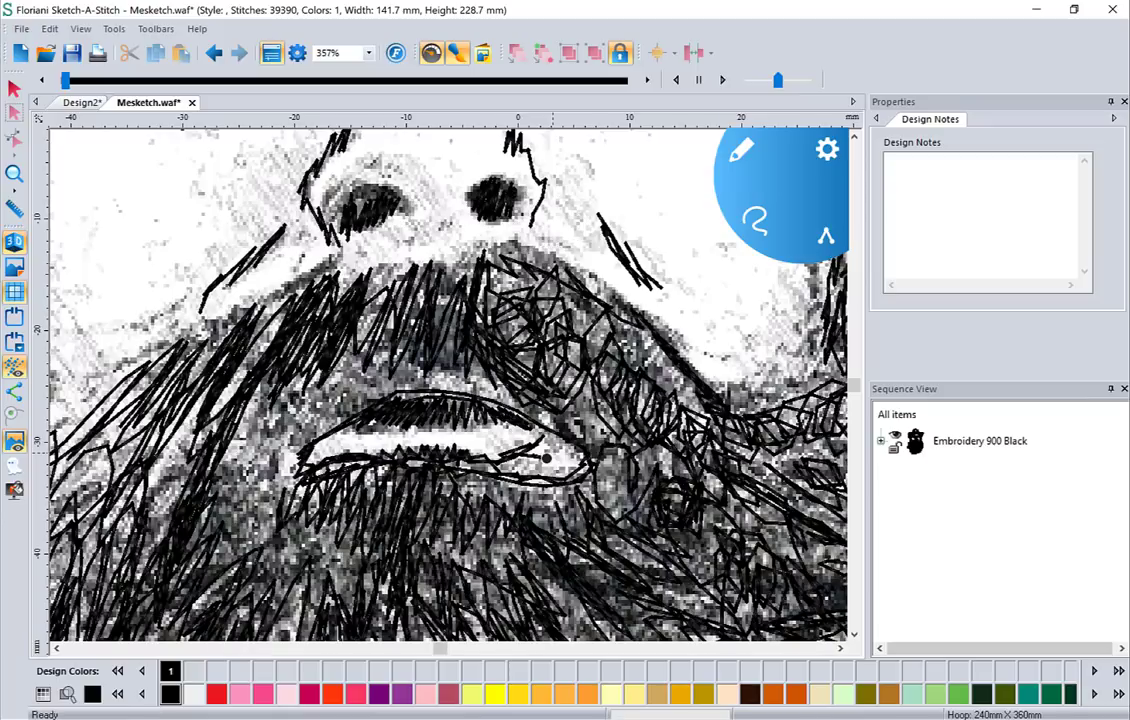
pyautogui.click(14, 173)
pyautogui.click(368, 54)
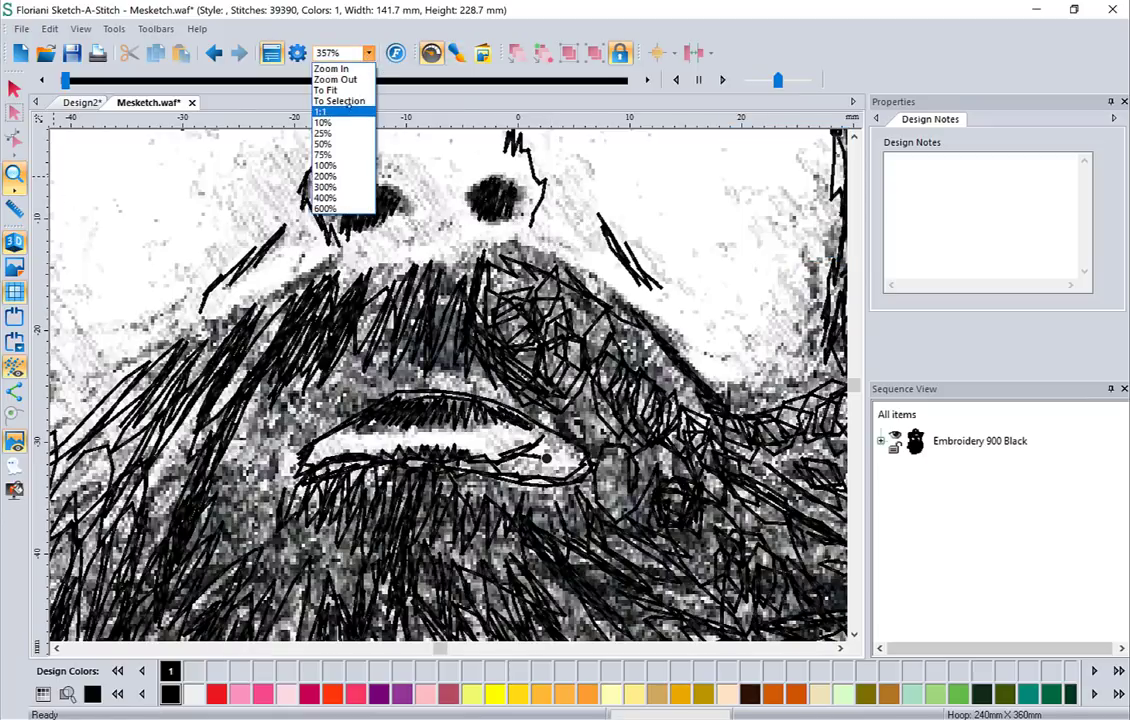
pyautogui.press('Escape')
# Step: Set zoom to 45%, hide the backdrop photo, and zoom in on the stitched portrait
pyautogui.write('45')
pyautogui.press('Return')
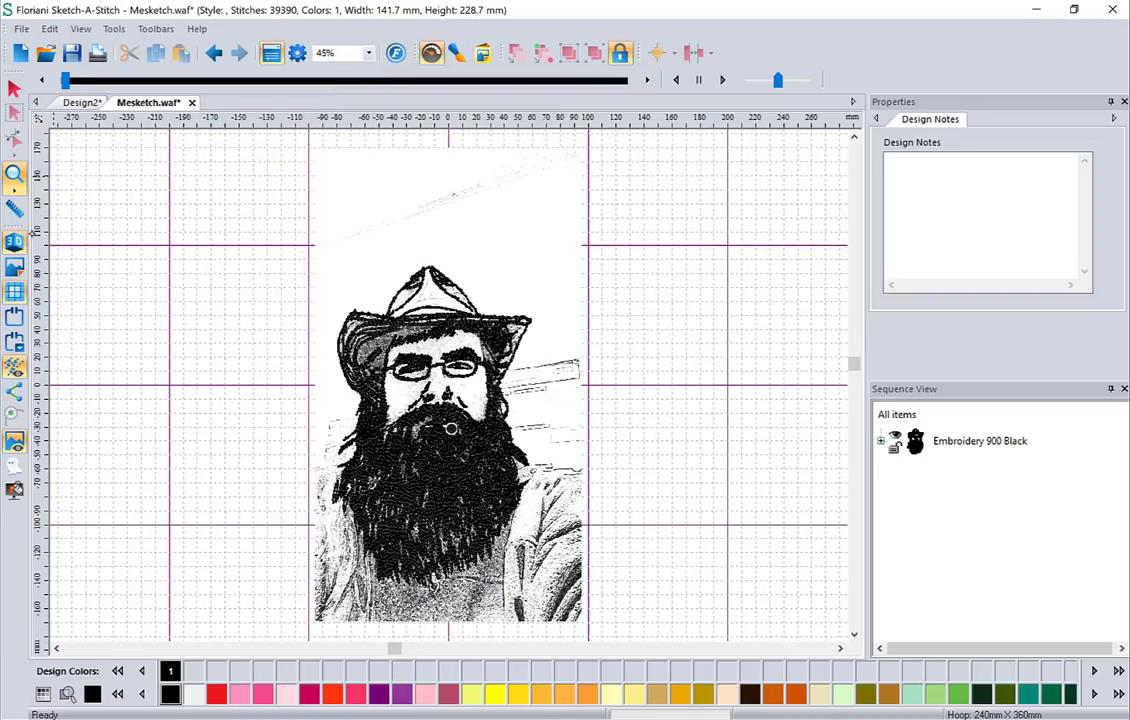
pyautogui.click(15, 389)
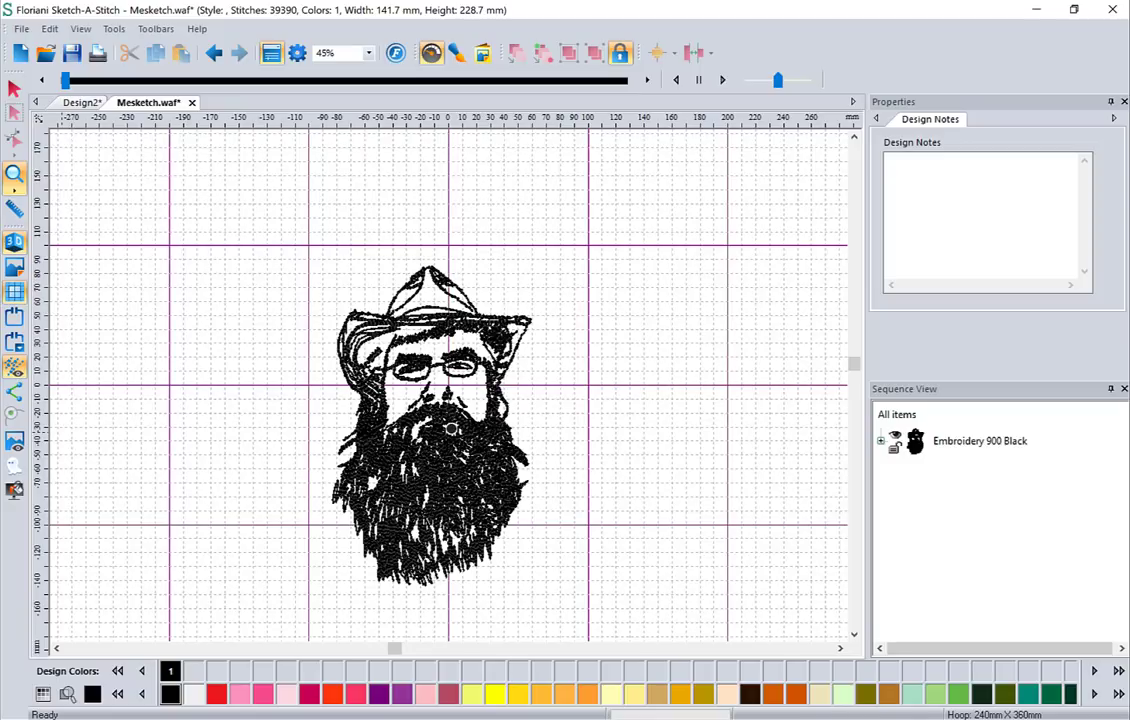
pyautogui.click(452, 428)
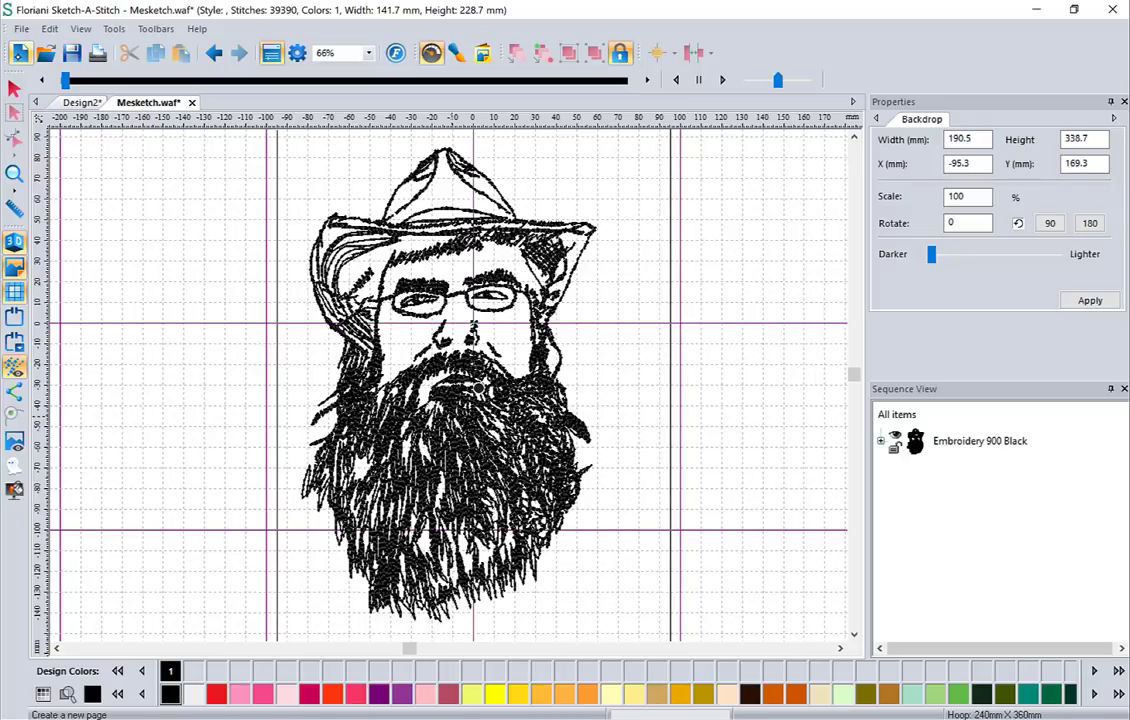
# Step: Create a new design with 0001737_ribbon-sketch loaded as its backdrop
pyautogui.click(20, 52)
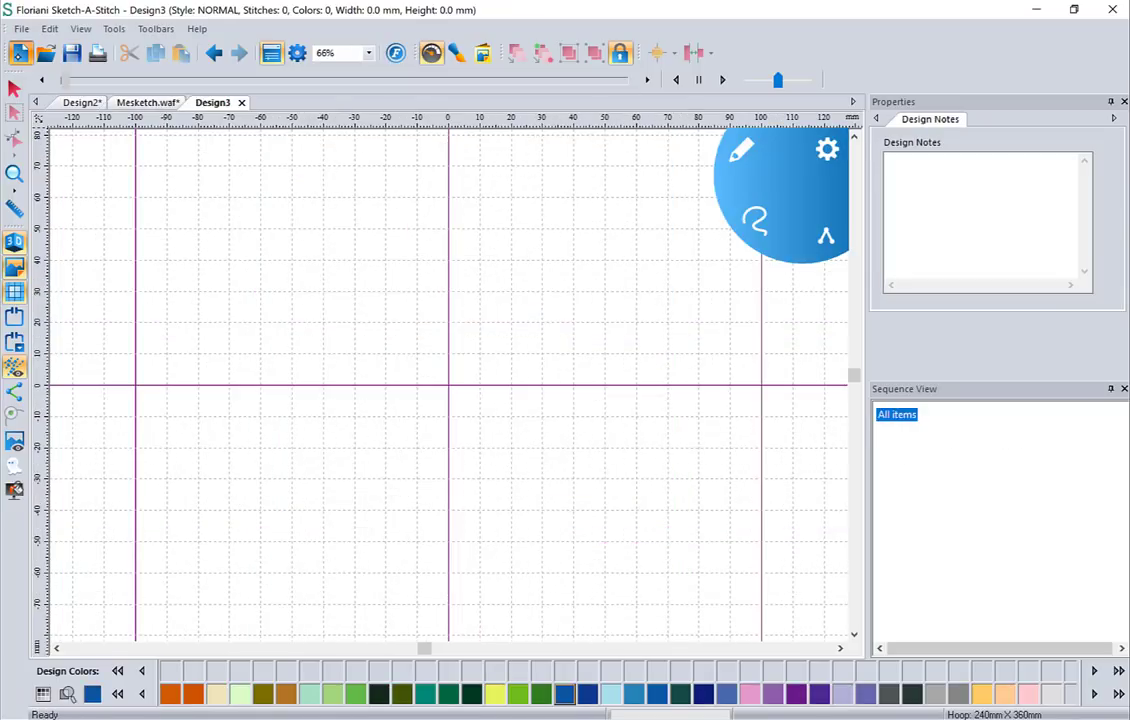
pyautogui.click(14, 266)
pyautogui.click(676, 290)
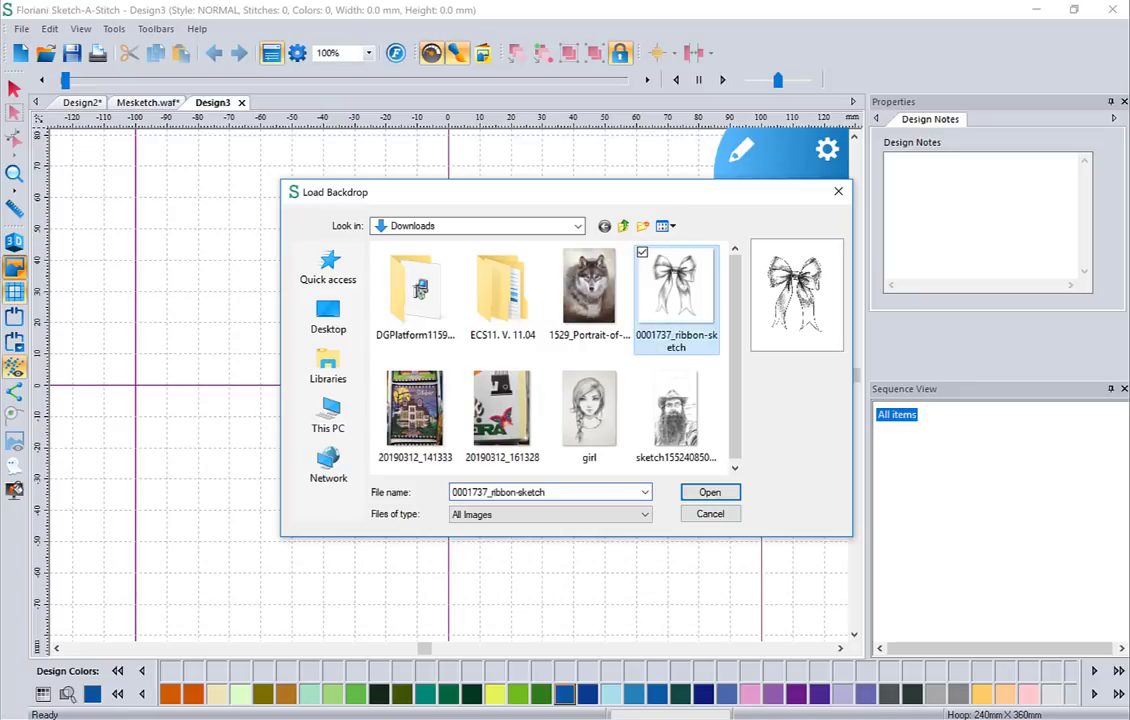
pyautogui.click(712, 492)
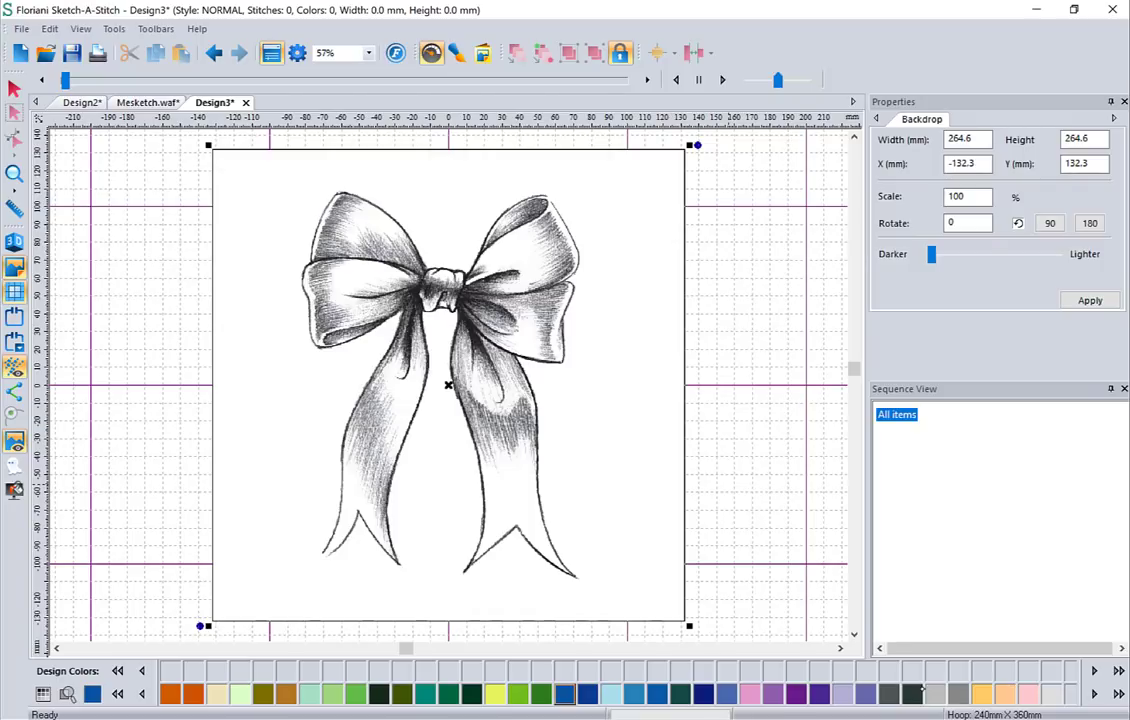
# Step: Choose Dark Gray (707) as the thread colour for sketching
pyautogui.click(932, 691)
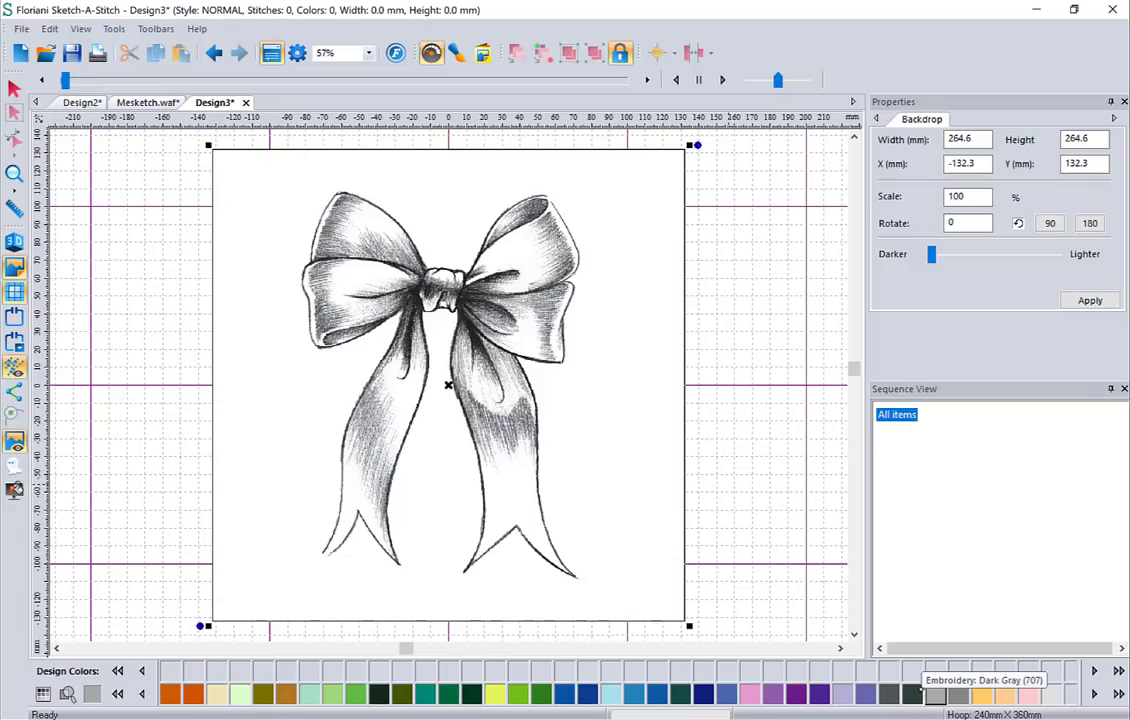
pyautogui.click(912, 693)
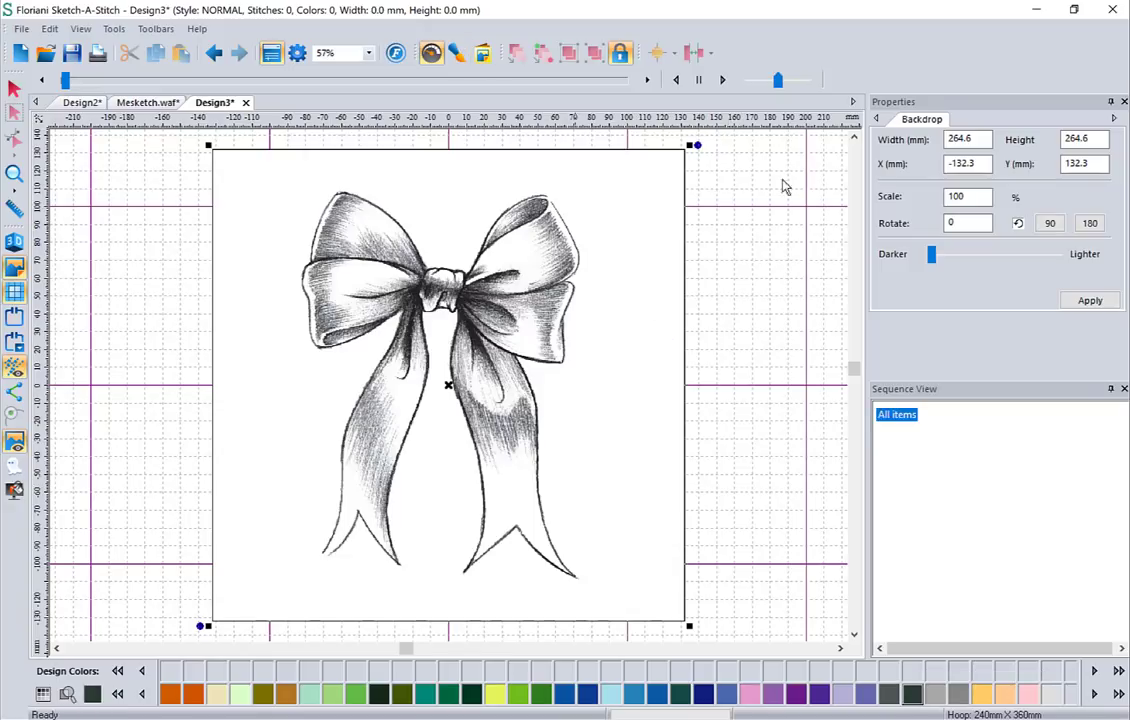
pyautogui.click(456, 52)
# Step: Choose the pen stroke style and zoom in on the bow's upper-left loop
pyautogui.click(741, 151)
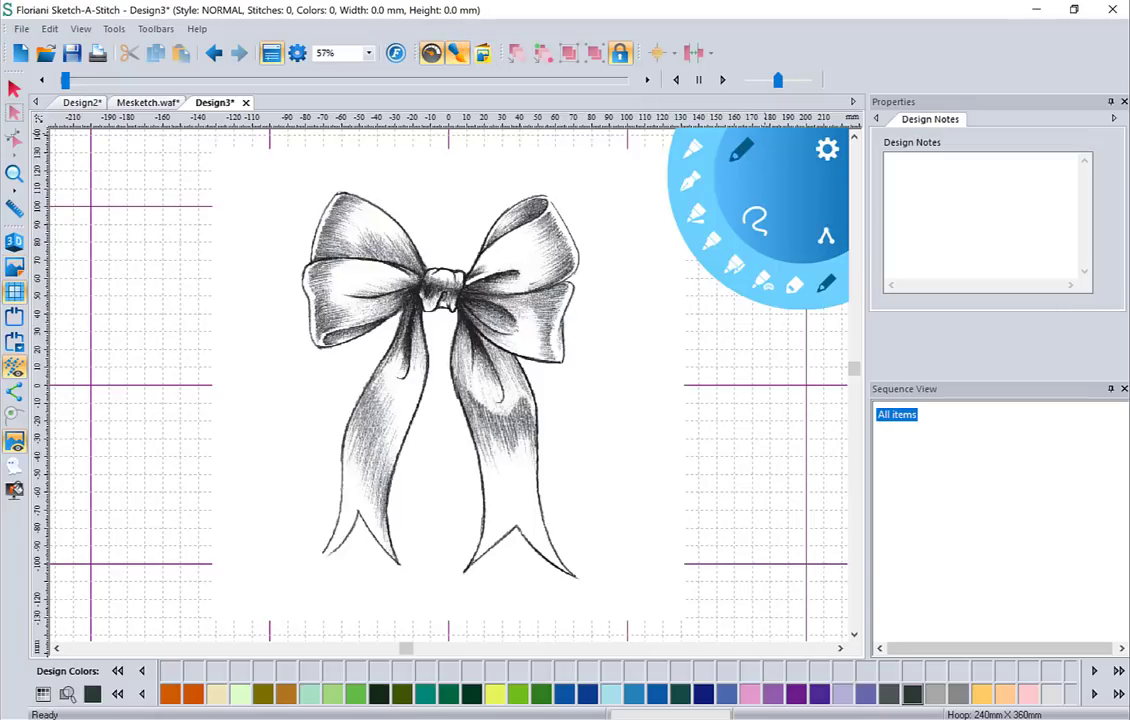
pyautogui.click(826, 284)
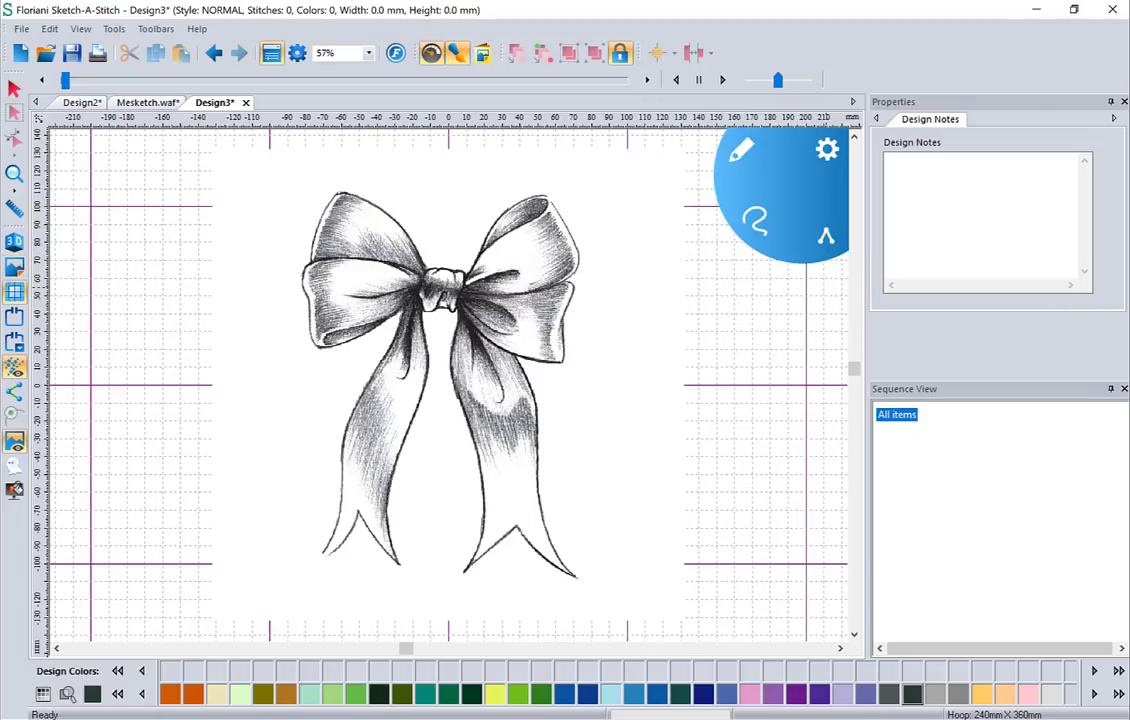
pyautogui.click(14, 173)
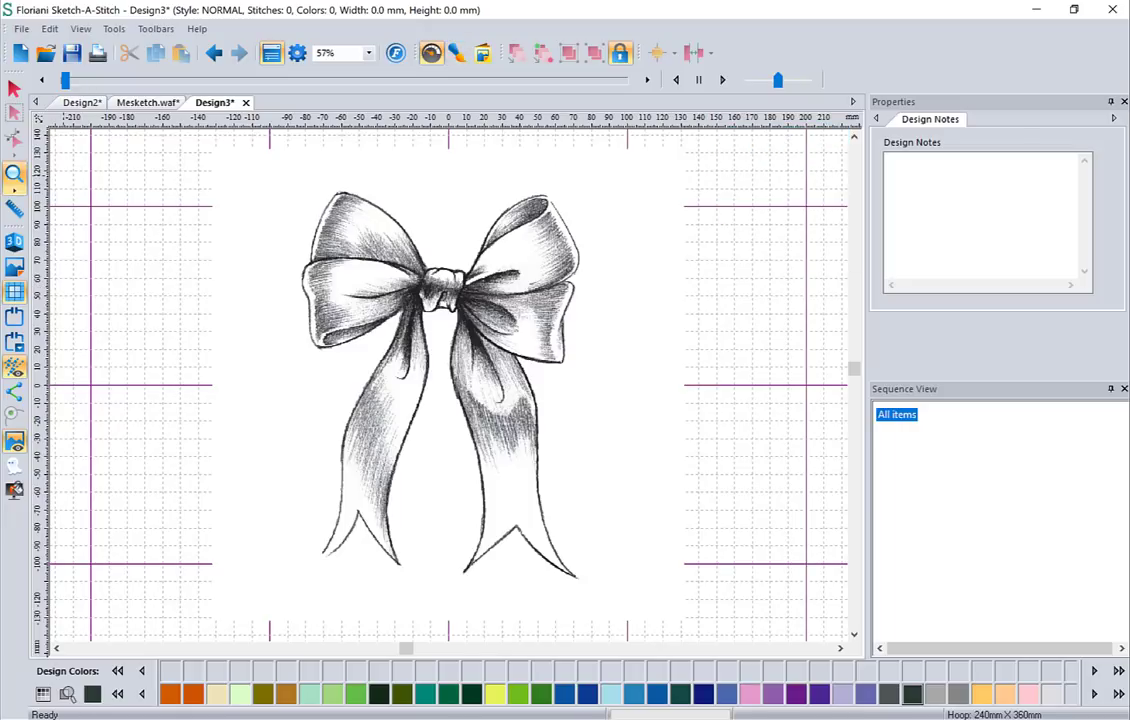
pyautogui.click(310, 206)
pyautogui.click(346, 219)
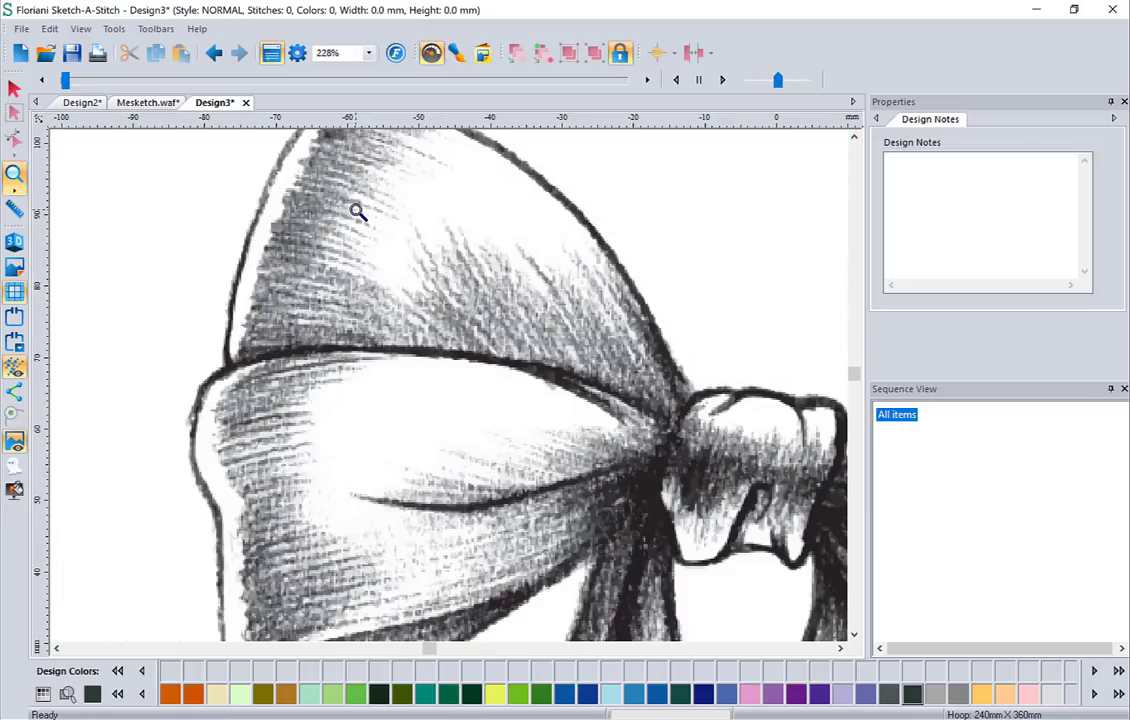
pyautogui.scroll(3, 755, 330)
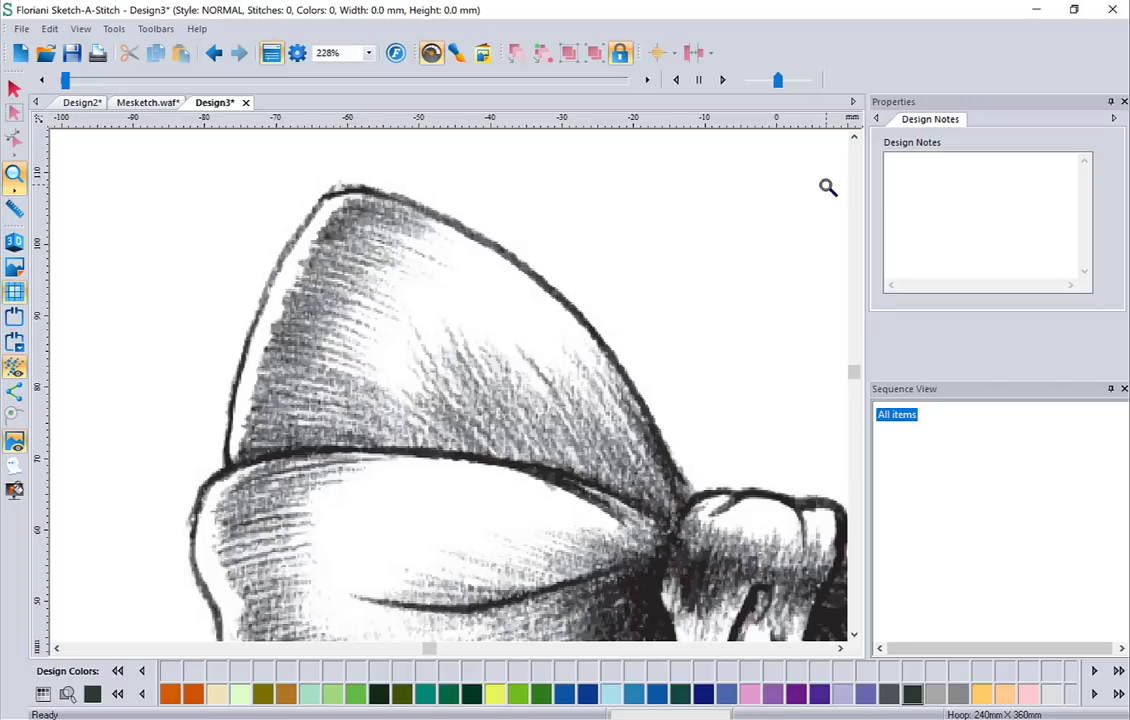
# Step: Sketch freehand hatching strokes along the upper-left loop and across the lower loop
pyautogui.click(456, 52)
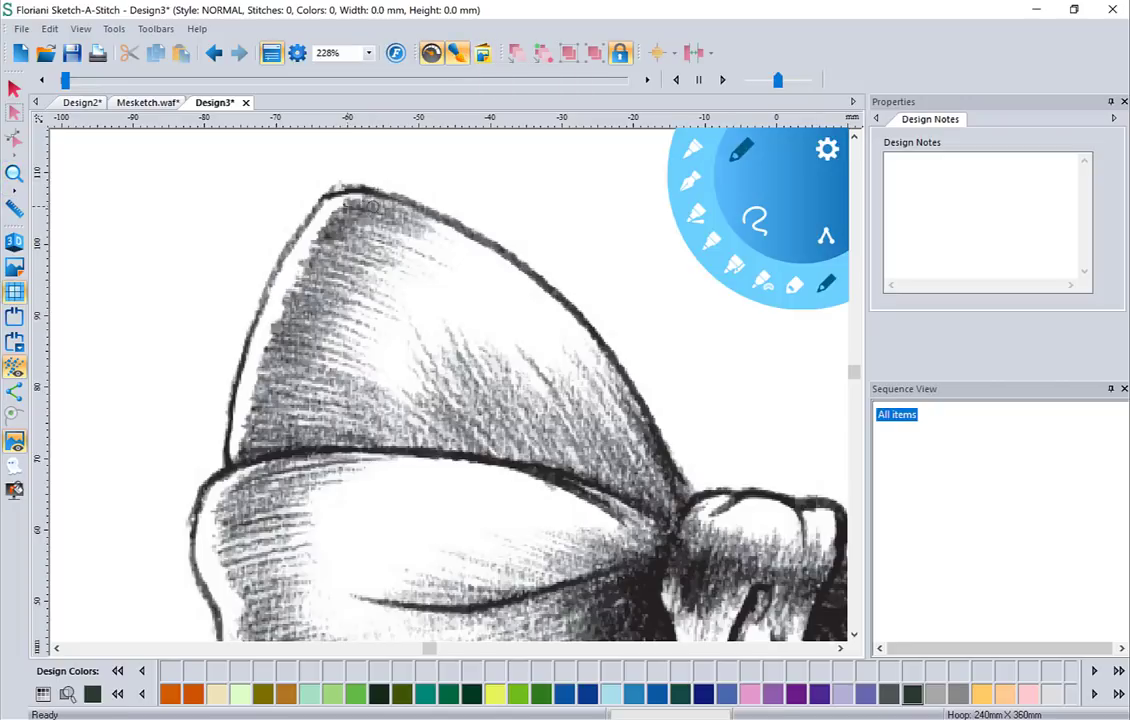
pyautogui.moveTo(330, 184)
pyautogui.mouseDown()
pyautogui.moveTo(424, 226)
pyautogui.moveTo(302, 189)
pyautogui.moveTo(412, 230)
pyautogui.mouseUp()
pyautogui.moveTo(345, 207)
pyautogui.mouseDown()
pyautogui.moveTo(438, 262)
pyautogui.moveTo(344, 230)
pyautogui.moveTo(382, 261)
pyautogui.moveTo(309, 255)
pyautogui.moveTo(305, 265)
pyautogui.moveTo(360, 288)
pyautogui.moveTo(352, 302)
pyautogui.moveTo(386, 302)
pyautogui.moveTo(315, 301)
pyautogui.moveTo(365, 325)
pyautogui.moveTo(285, 312)
pyautogui.moveTo(348, 340)
pyautogui.moveTo(352, 367)
pyautogui.moveTo(337, 377)
pyautogui.moveTo(263, 368)
pyautogui.moveTo(363, 390)
pyautogui.moveTo(326, 405)
pyautogui.moveTo(335, 384)
pyautogui.moveTo(341, 398)
pyautogui.moveTo(260, 398)
pyautogui.moveTo(328, 421)
pyautogui.moveTo(326, 437)
pyautogui.moveTo(266, 425)
pyautogui.moveTo(304, 430)
pyautogui.moveTo(318, 410)
pyautogui.moveTo(413, 443)
pyautogui.moveTo(425, 438)
pyautogui.moveTo(407, 393)
pyautogui.moveTo(431, 408)
pyautogui.moveTo(423, 360)
pyautogui.moveTo(474, 432)
pyautogui.moveTo(426, 360)
pyautogui.moveTo(458, 398)
pyautogui.moveTo(451, 357)
pyautogui.moveTo(518, 437)
pyautogui.moveTo(452, 336)
pyautogui.moveTo(522, 432)
pyautogui.moveTo(490, 365)
pyautogui.moveTo(579, 449)
pyautogui.moveTo(533, 385)
pyautogui.moveTo(532, 361)
pyautogui.moveTo(577, 376)
pyautogui.moveTo(625, 440)
pyautogui.moveTo(570, 430)
pyautogui.moveTo(578, 373)
pyautogui.moveTo(614, 431)
pyautogui.moveTo(565, 385)
pyautogui.moveTo(545, 430)
pyautogui.moveTo(492, 407)
pyautogui.moveTo(544, 455)
pyautogui.moveTo(505, 437)
pyautogui.moveTo(548, 460)
pyautogui.moveTo(450, 415)
pyautogui.moveTo(560, 456)
pyautogui.moveTo(501, 437)
pyautogui.moveTo(550, 445)
pyautogui.mouseUp()
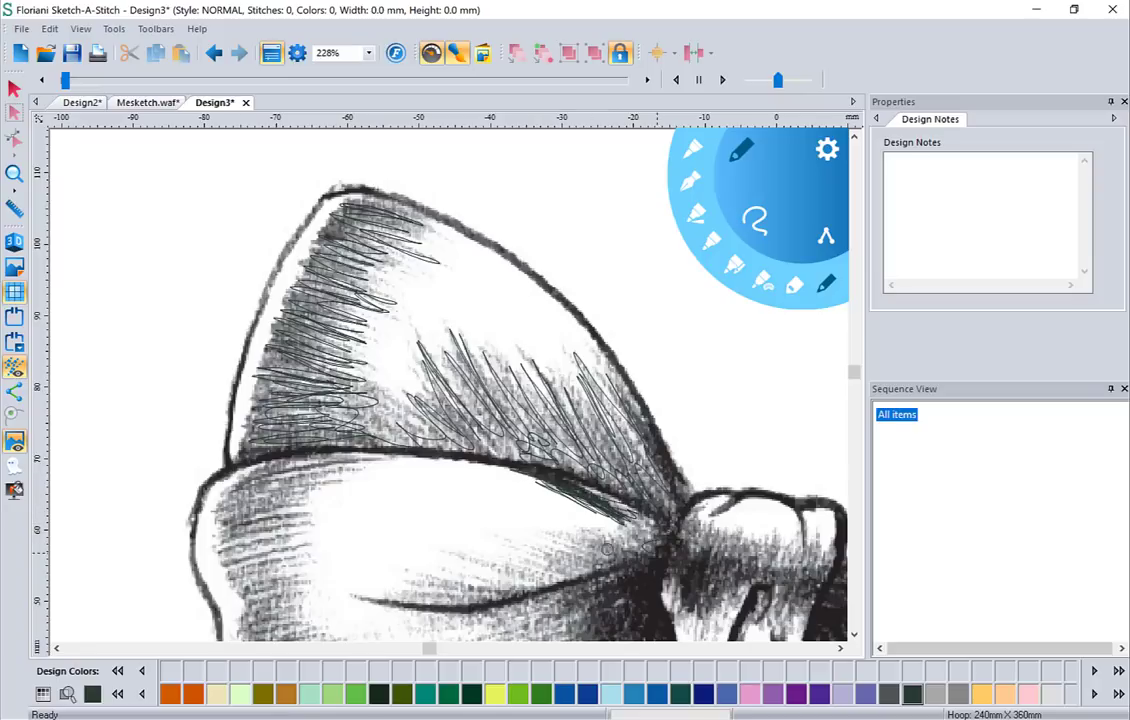
pyautogui.moveTo(635, 548)
pyautogui.mouseDown()
pyautogui.moveTo(575, 533)
pyautogui.moveTo(585, 543)
pyautogui.moveTo(563, 561)
pyautogui.moveTo(495, 551)
pyautogui.moveTo(494, 564)
pyautogui.moveTo(530, 579)
pyautogui.moveTo(360, 597)
pyautogui.mouseUp()
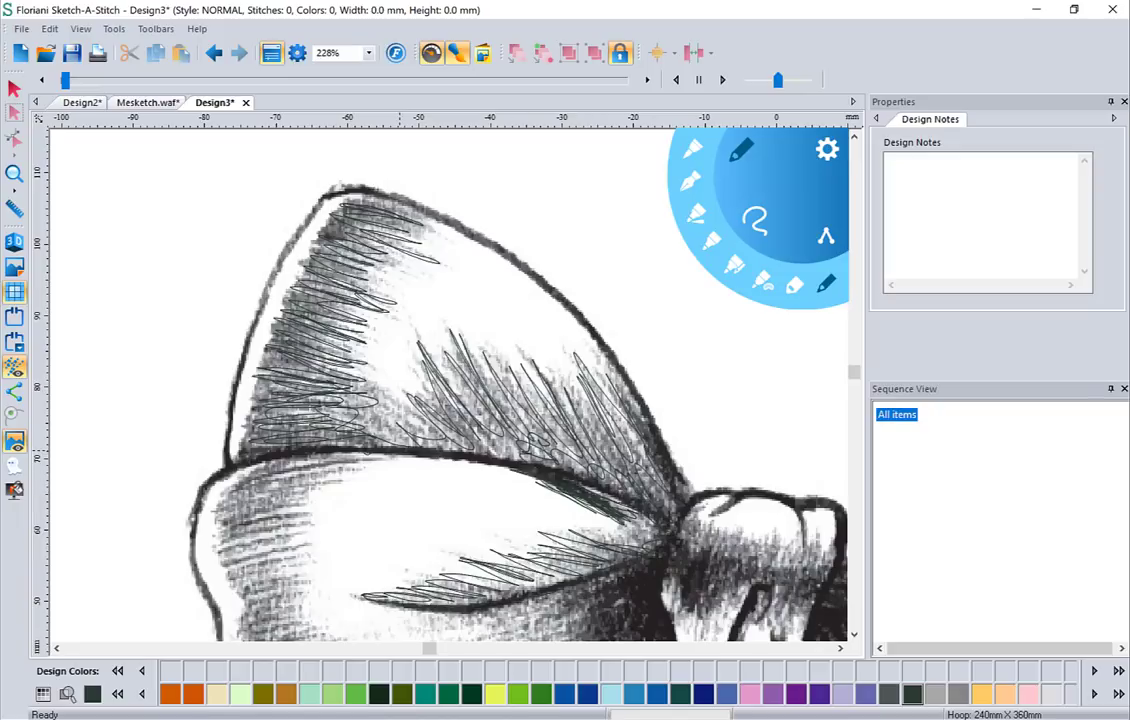
# Step: Hatch the lower loop's edge with 3D stitches shown, undoing and redrawing an unwanted stroke
pyautogui.moveTo(228, 414); pyautogui.dragTo(292, 407)
pyautogui.moveTo(230, 480)
pyautogui.mouseDown()
pyautogui.moveTo(300, 468)
pyautogui.moveTo(220, 485)
pyautogui.moveTo(330, 466)
pyautogui.moveTo(289, 493)
pyautogui.mouseUp()
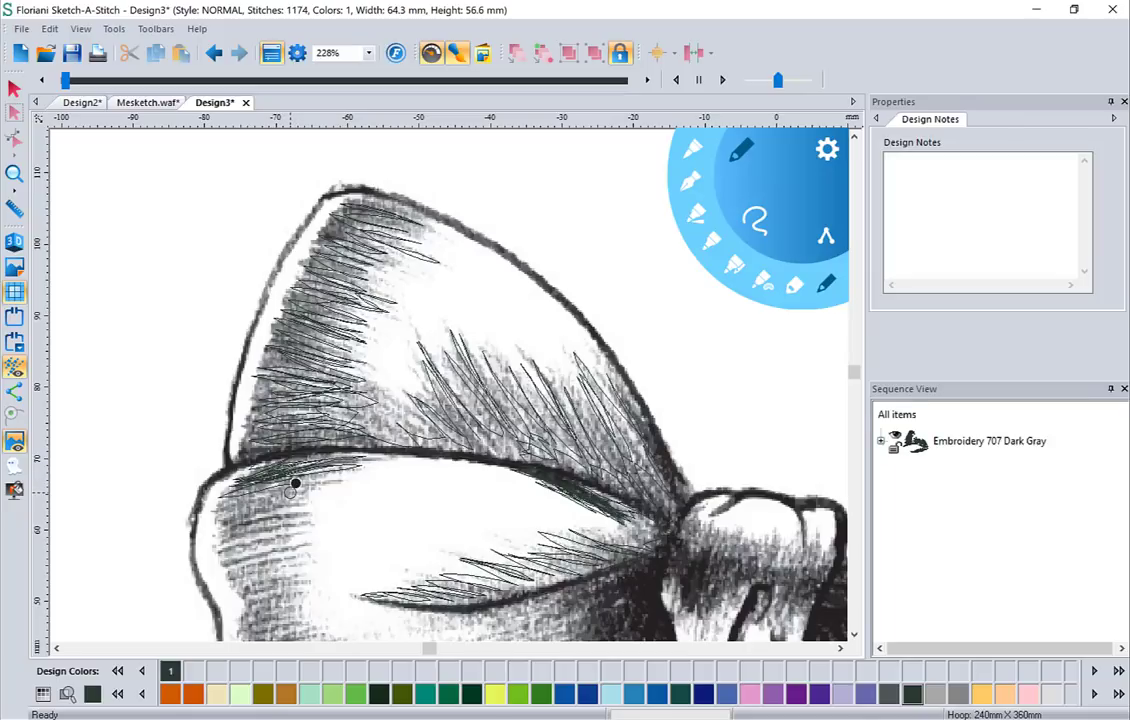
pyautogui.click(14, 241)
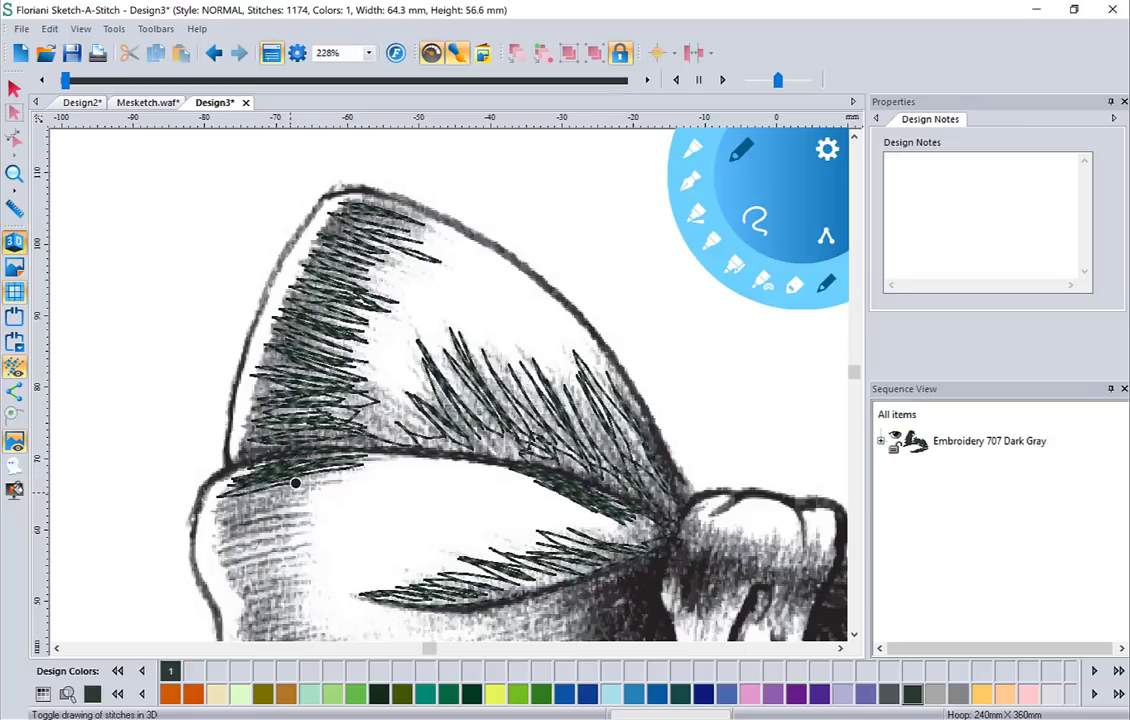
pyautogui.moveTo(330, 482)
pyautogui.mouseDown()
pyautogui.moveTo(288, 502)
pyautogui.moveTo(335, 515)
pyautogui.moveTo(457, 507)
pyautogui.moveTo(397, 560)
pyautogui.mouseUp()
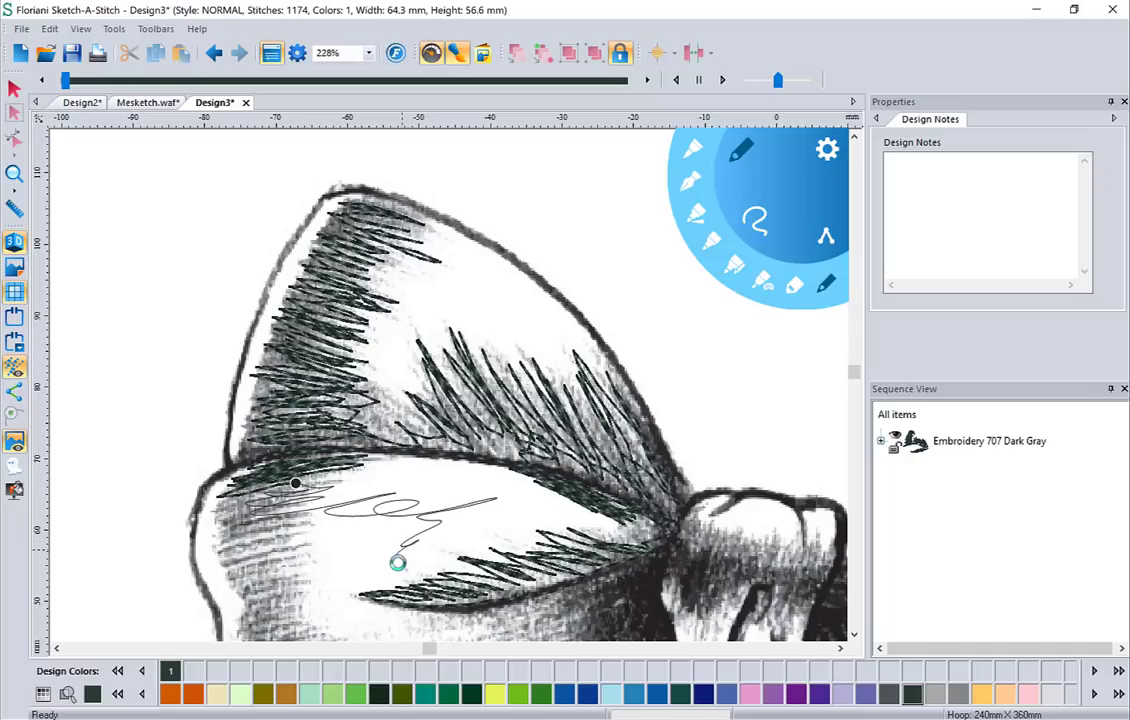
pyautogui.click(213, 53)
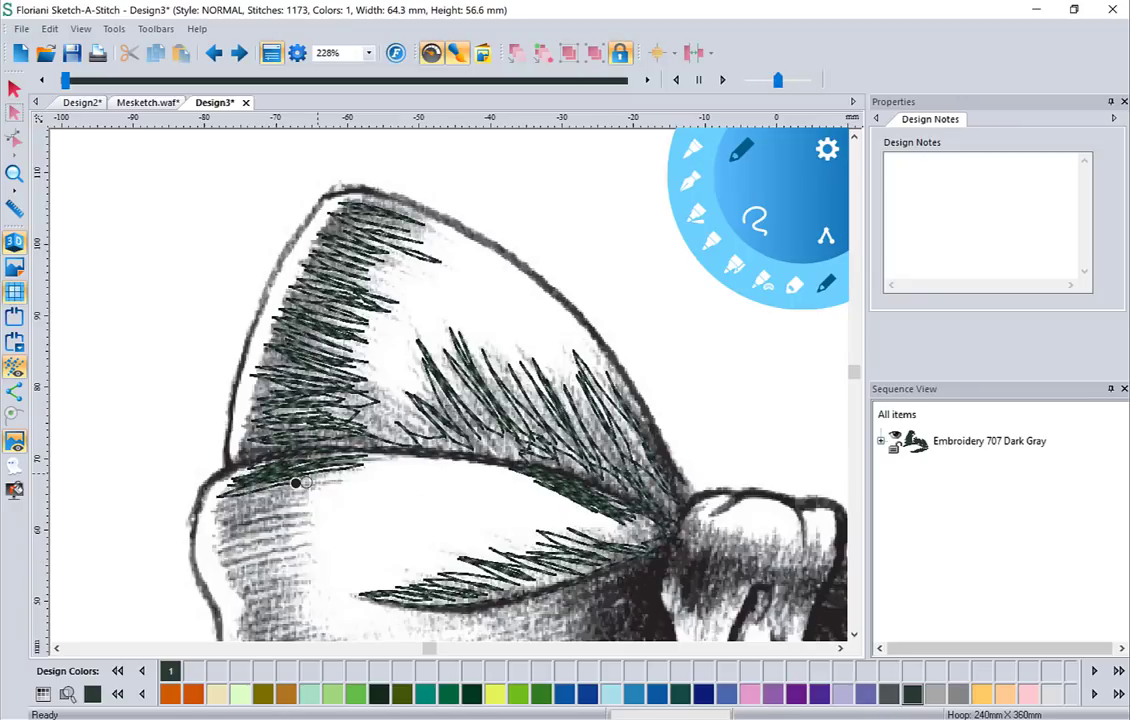
pyautogui.moveTo(296, 483)
pyautogui.mouseDown()
pyautogui.moveTo(330, 489)
pyautogui.moveTo(230, 495)
pyautogui.moveTo(295, 500)
pyautogui.moveTo(220, 508)
pyautogui.moveTo(280, 505)
pyautogui.moveTo(225, 515)
pyautogui.moveTo(290, 525)
pyautogui.moveTo(220, 535)
pyautogui.moveTo(302, 546)
pyautogui.moveTo(225, 555)
pyautogui.moveTo(290, 570)
pyautogui.moveTo(225, 585)
pyautogui.moveTo(290, 600)
pyautogui.moveTo(225, 610)
pyautogui.moveTo(290, 618)
pyautogui.moveTo(225, 626)
pyautogui.moveTo(309, 637)
pyautogui.mouseUp()
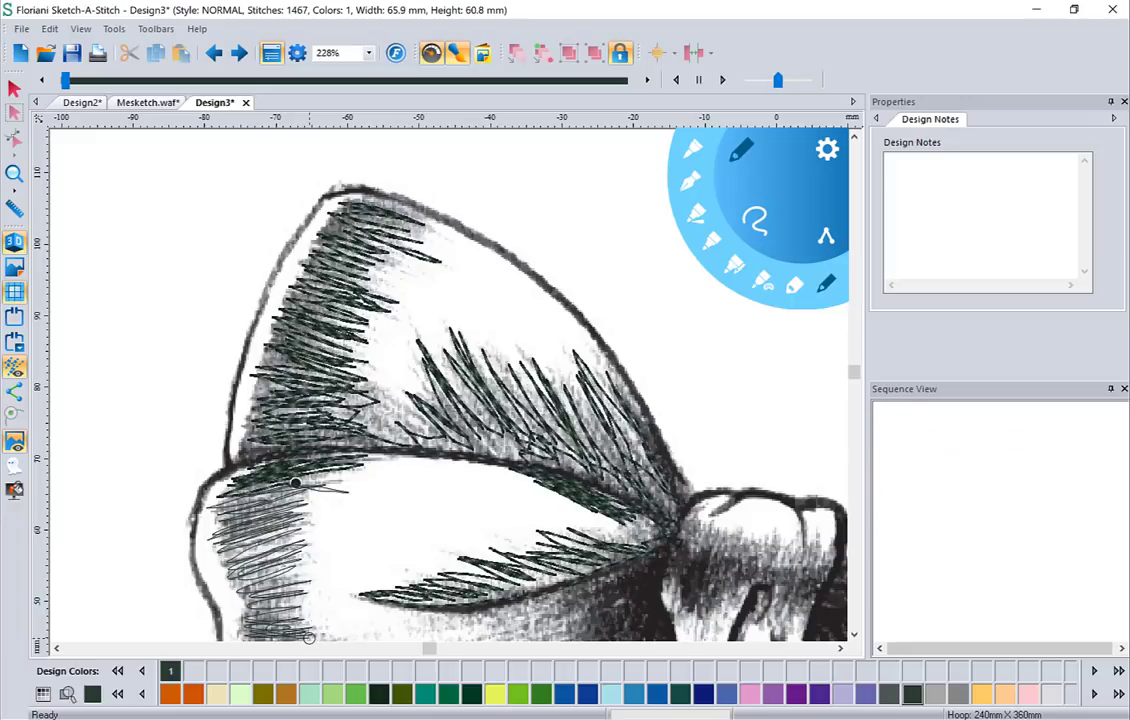
# Step: Hatch shading onto the ribbon below the loop so it becomes stitches
pyautogui.scroll(-5, 855, 636)
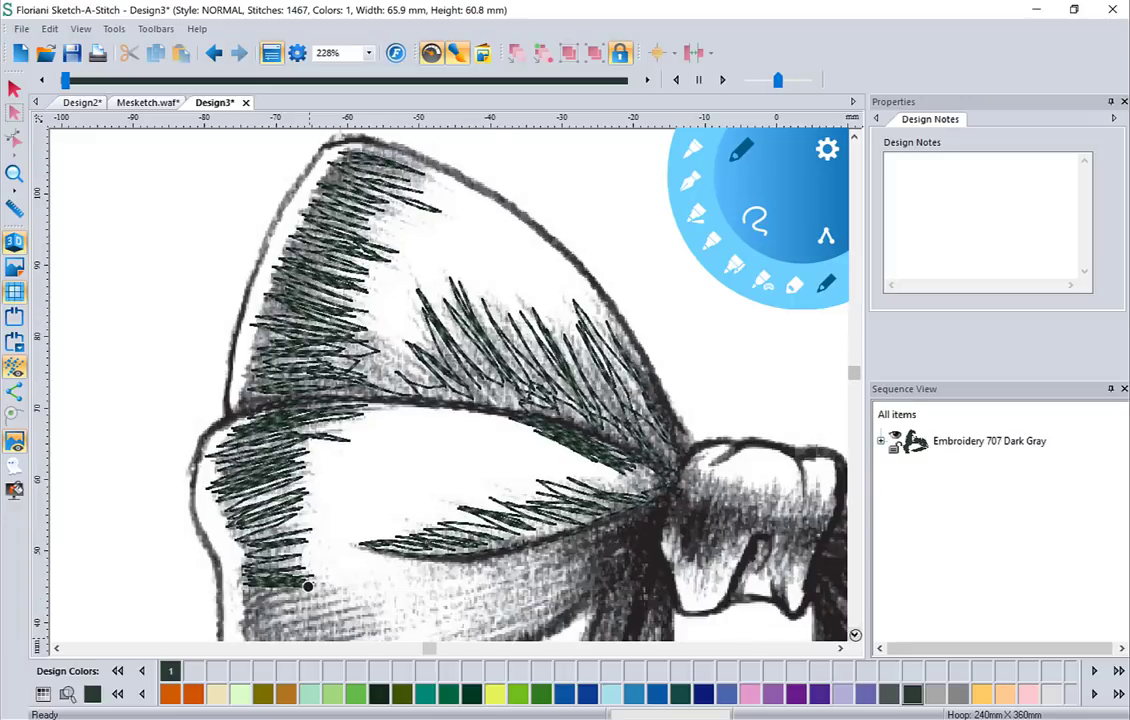
pyautogui.scroll(-1, 855, 636)
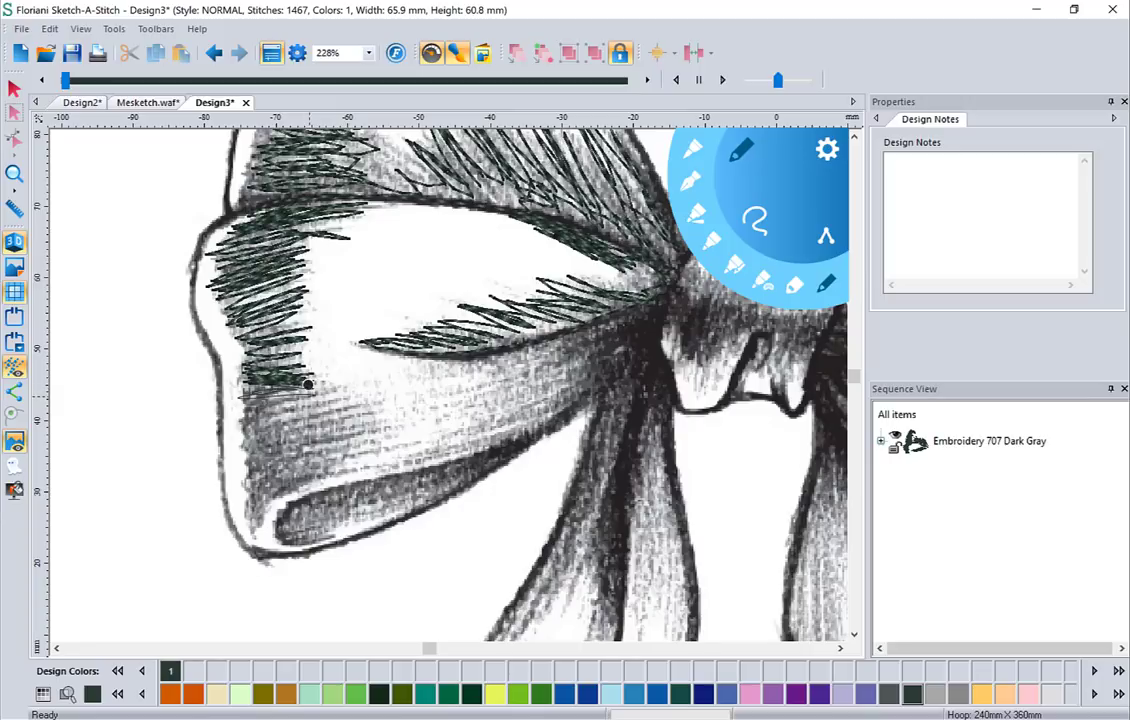
pyautogui.moveTo(245, 396)
pyautogui.mouseDown()
pyautogui.moveTo(340, 408)
pyautogui.moveTo(255, 420)
pyautogui.moveTo(400, 446)
pyautogui.moveTo(300, 458)
pyautogui.moveTo(560, 393)
pyautogui.moveTo(330, 390)
pyautogui.moveTo(440, 360)
pyautogui.moveTo(388, 391)
pyautogui.moveTo(262, 400)
pyautogui.moveTo(240, 440)
pyautogui.moveTo(258, 545)
pyautogui.moveTo(346, 520)
pyautogui.moveTo(250, 458)
pyautogui.moveTo(405, 420)
pyautogui.moveTo(295, 470)
pyautogui.moveTo(300, 455)
pyautogui.moveTo(342, 438)
pyautogui.mouseUp()
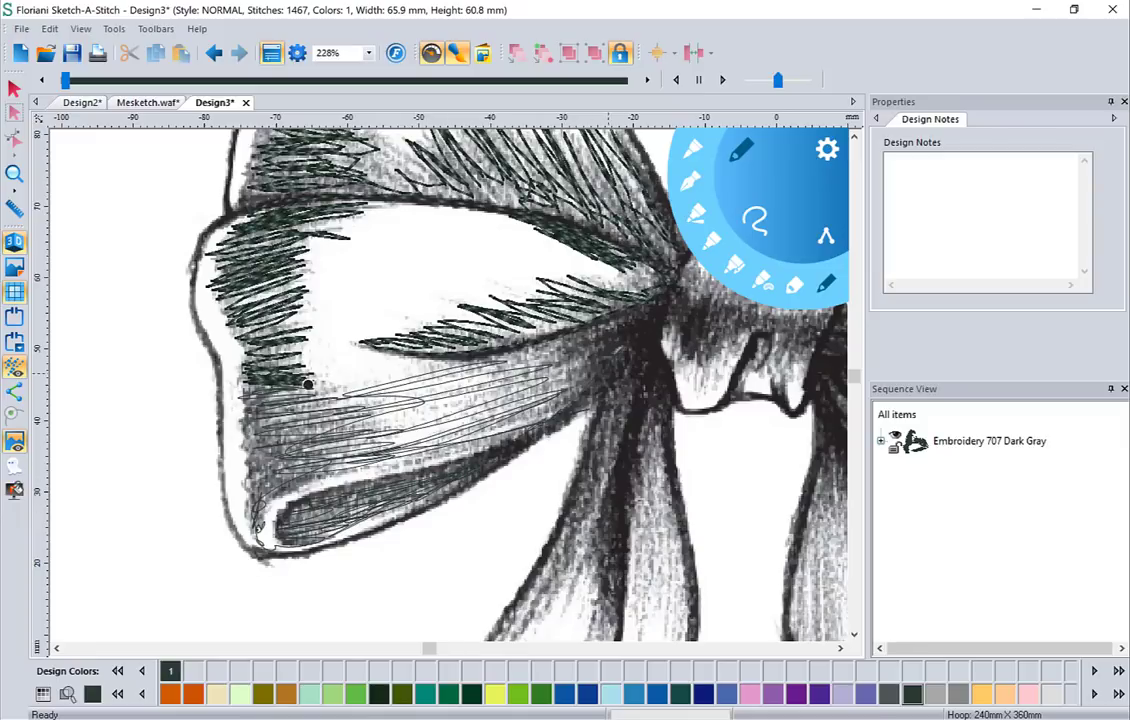
pyautogui.moveTo(308, 384); pyautogui.dragTo(297, 384)
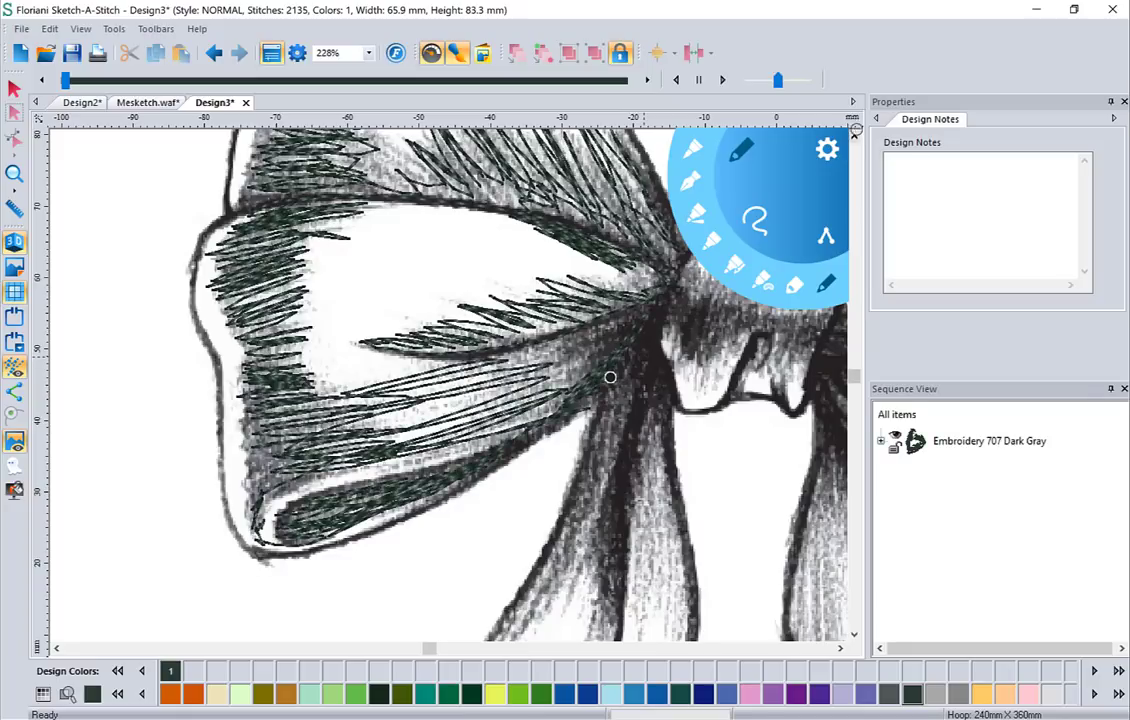
# Step: Bring the upper loop into view and set the brush size to 2.50 mm
pyautogui.moveTo(610, 377); pyautogui.dragTo(610, 578)
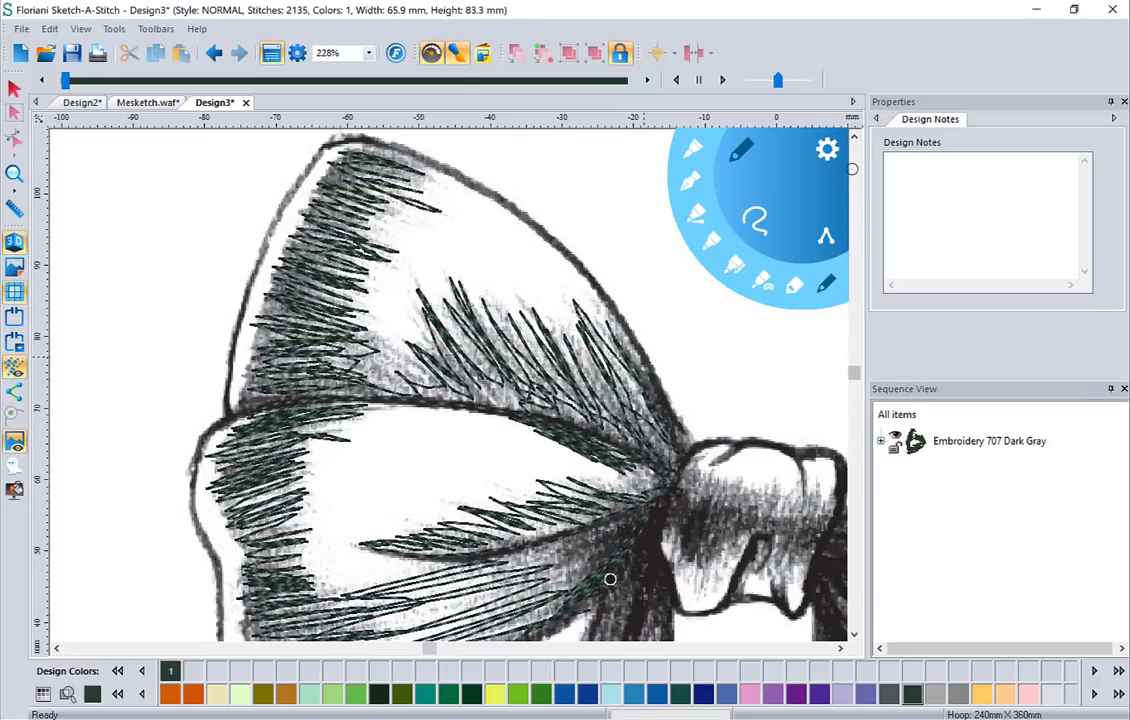
pyautogui.click(693, 150)
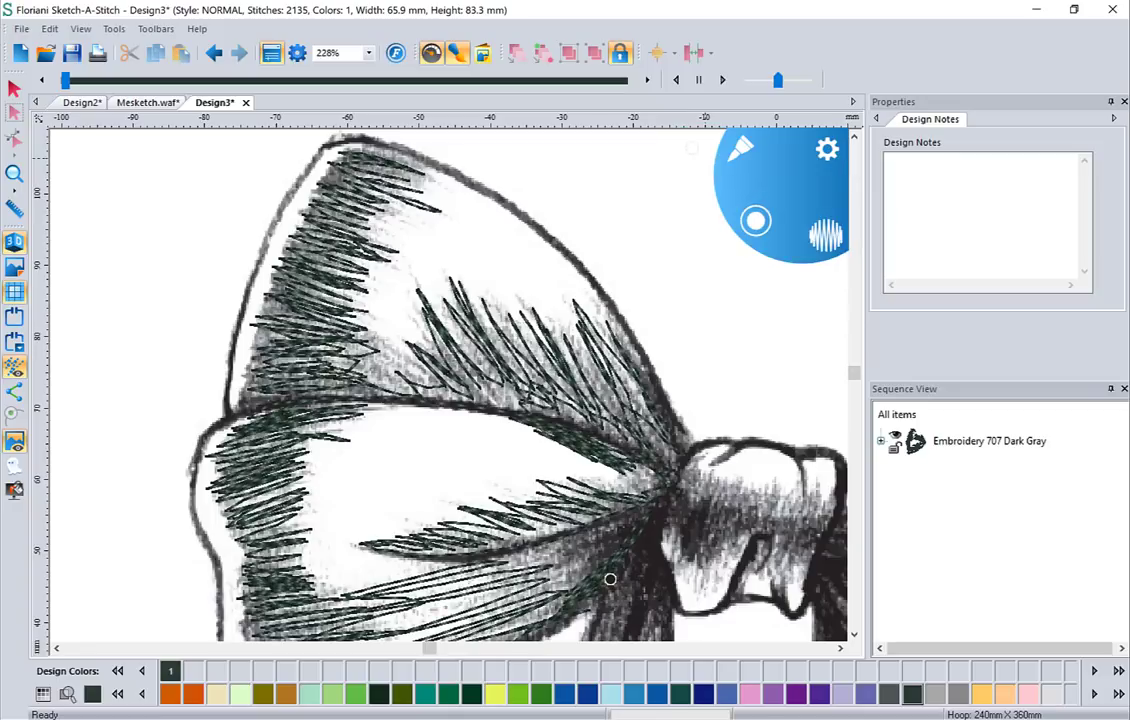
pyautogui.click(757, 218)
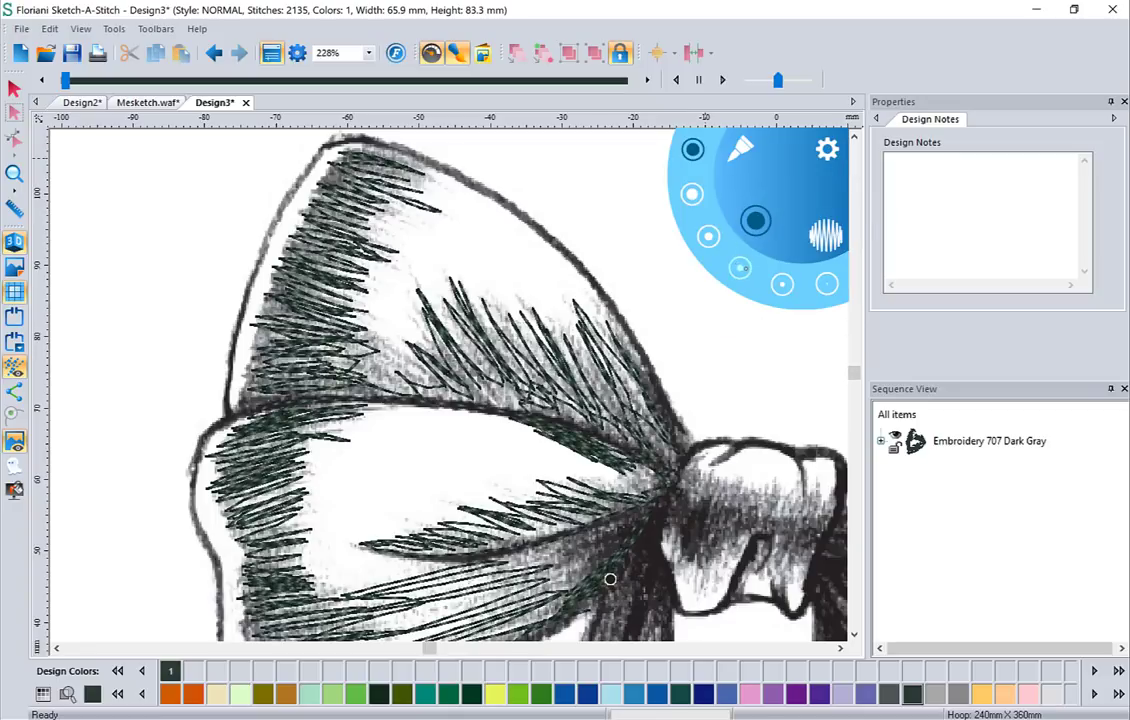
pyautogui.click(740, 265)
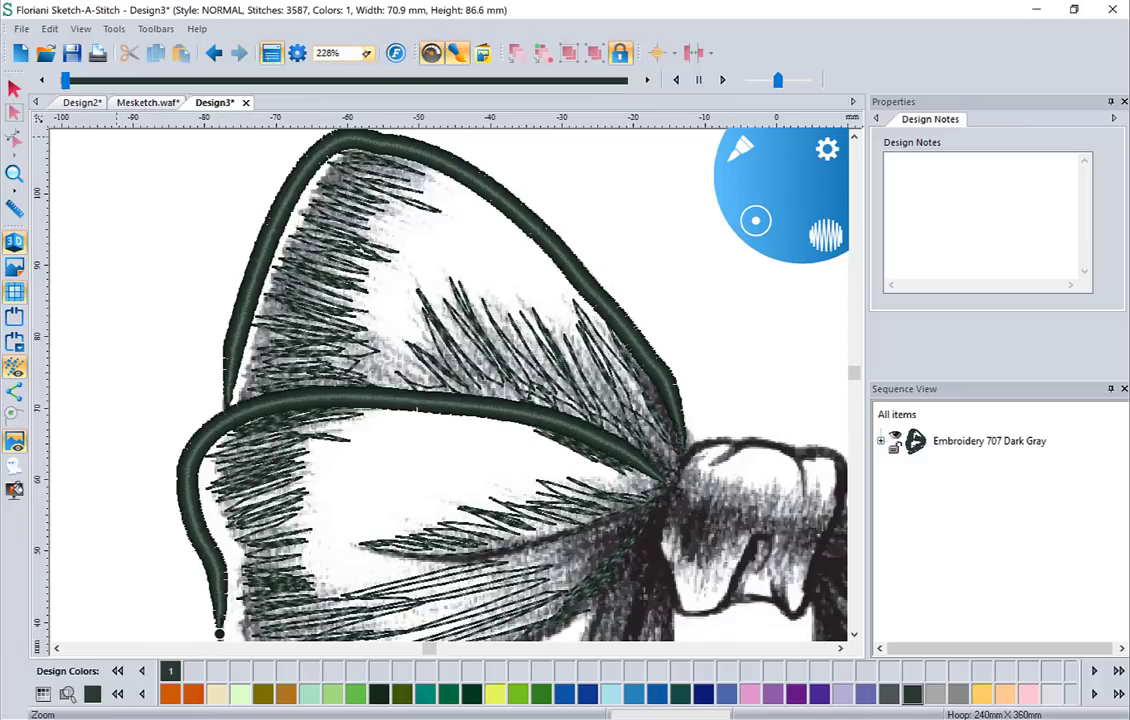
# Step: Zoom to fit the bow, undo the bad outline segment and redraw it across the upper loop
pyautogui.click(323, 50)
pyautogui.click(325, 90)
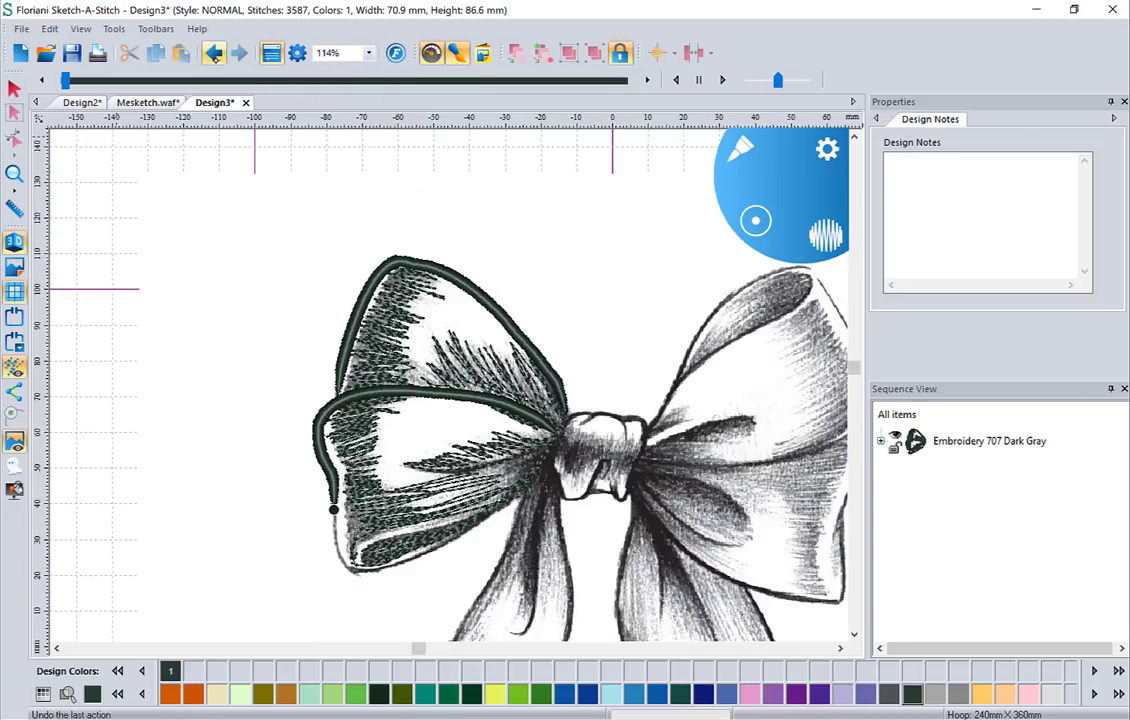
pyautogui.click(213, 53)
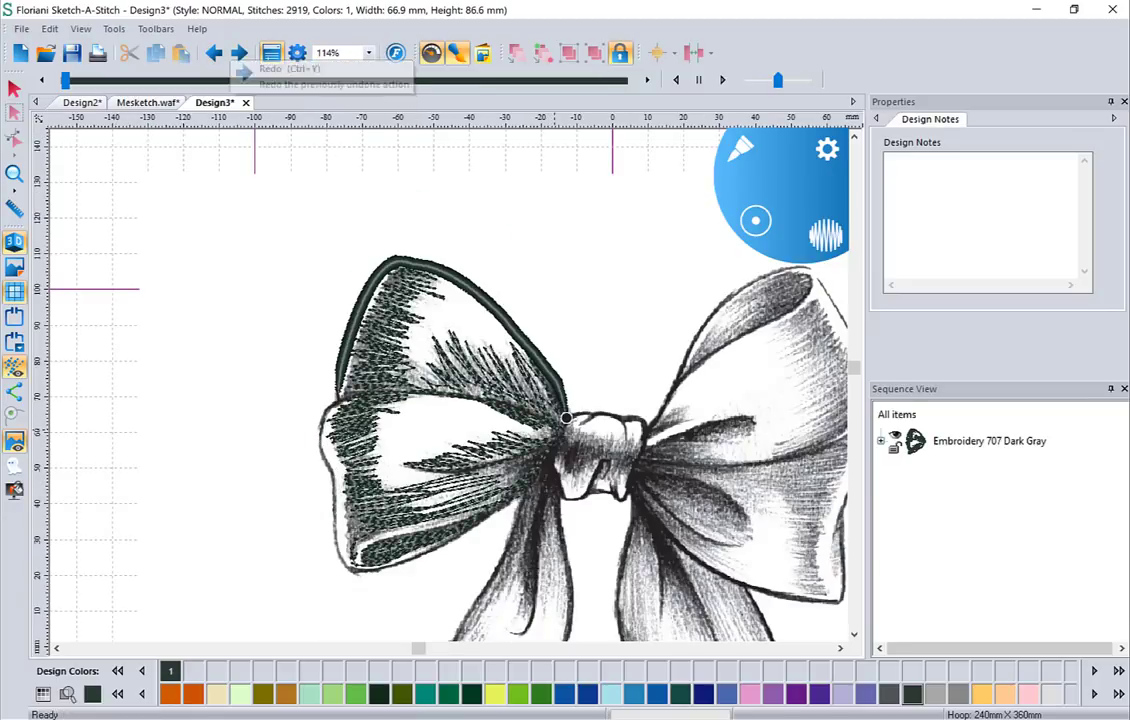
pyautogui.moveTo(566, 418)
pyautogui.mouseDown()
pyautogui.moveTo(470, 392)
pyautogui.moveTo(355, 395)
pyautogui.moveTo(322, 411)
pyautogui.moveTo(332, 548)
pyautogui.moveTo(386, 569)
pyautogui.moveTo(450, 545)
pyautogui.moveTo(545, 462)
pyautogui.moveTo(608, 429)
pyautogui.mouseUp()
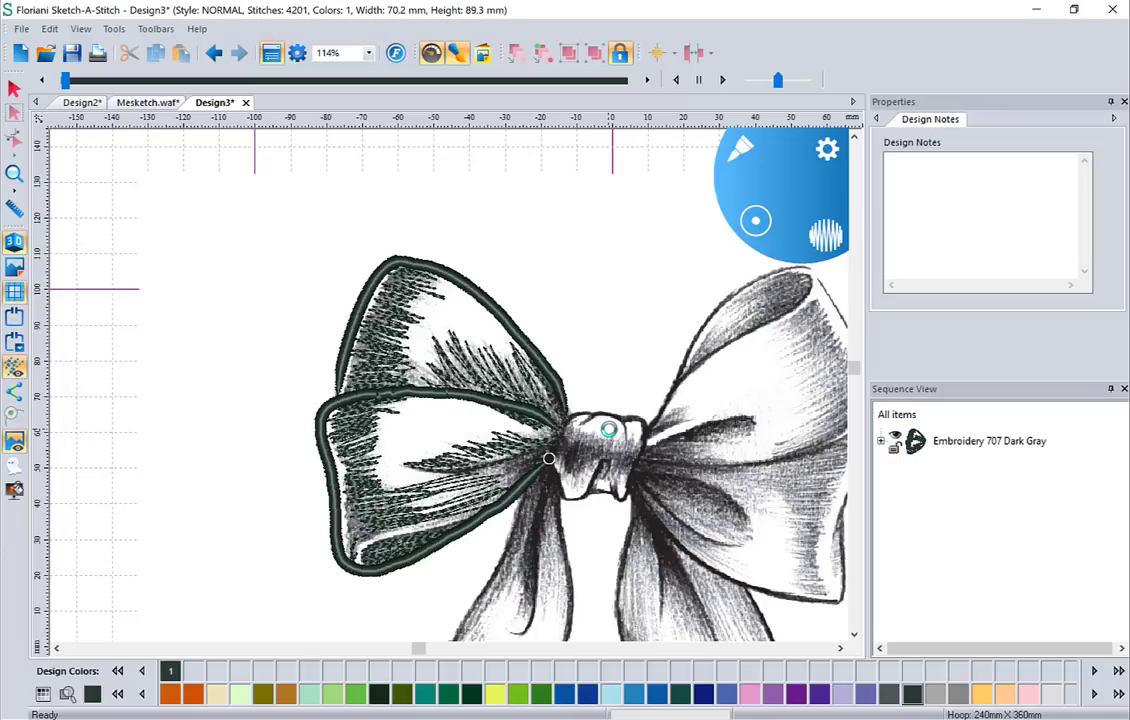
# Step: Open Ribbon.waf and show its stitches in 3D
pyautogui.click(46, 53)
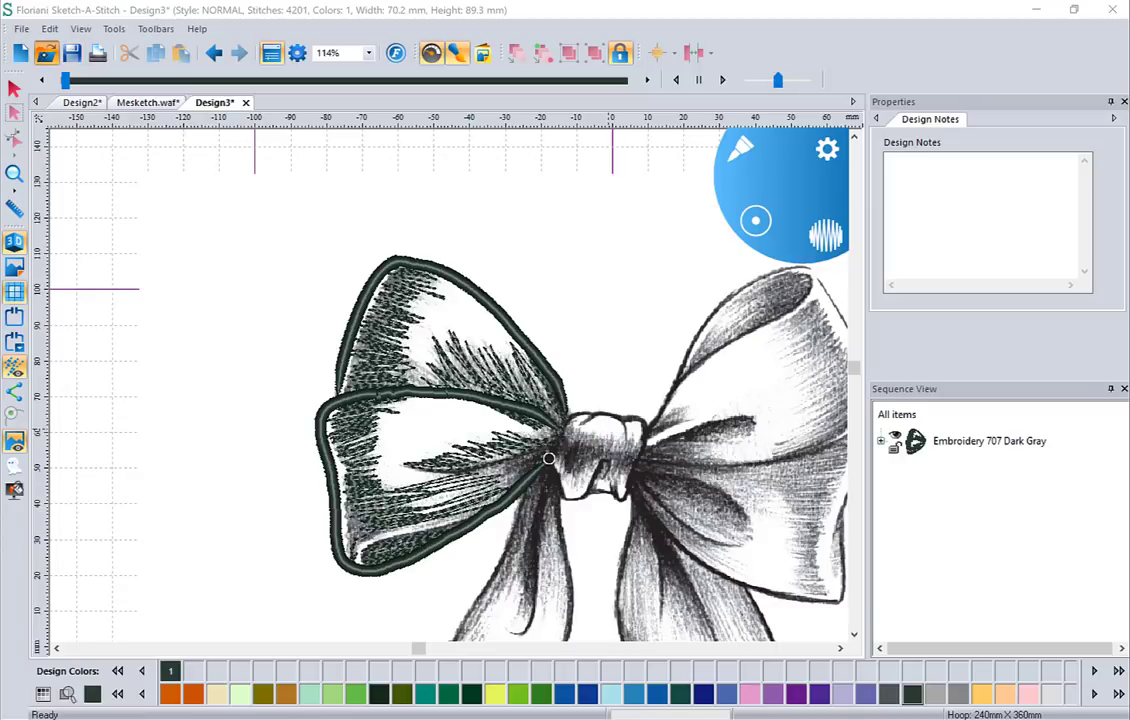
pyautogui.doubleClick(670, 405)
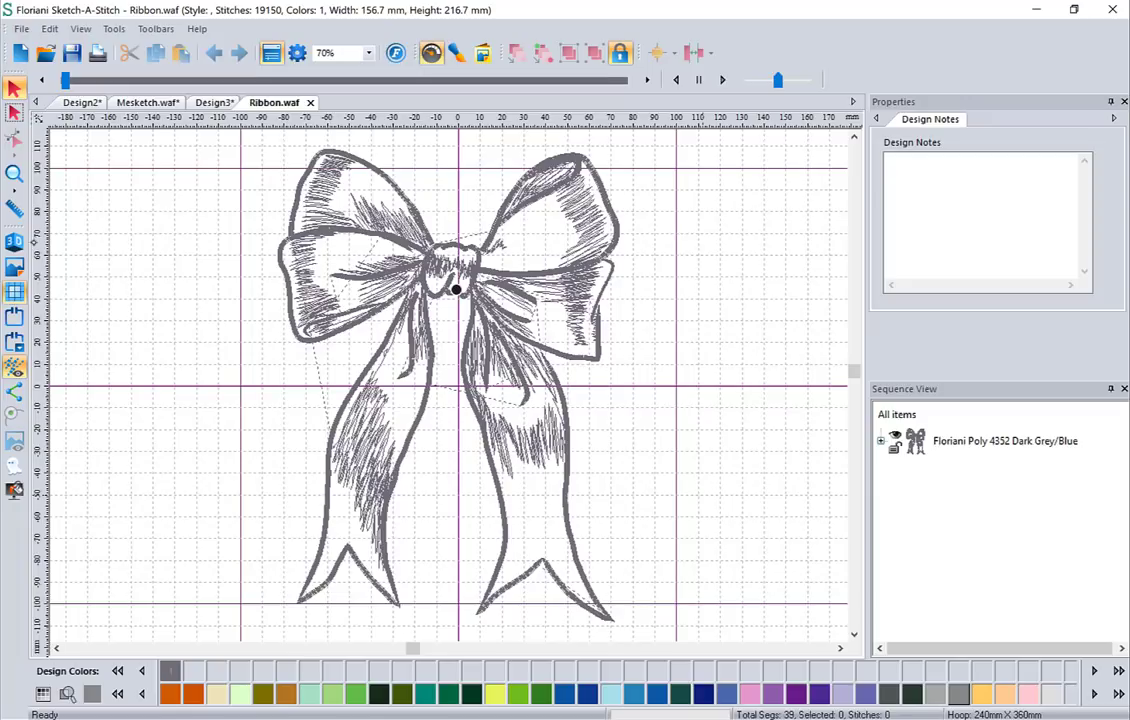
pyautogui.click(14, 241)
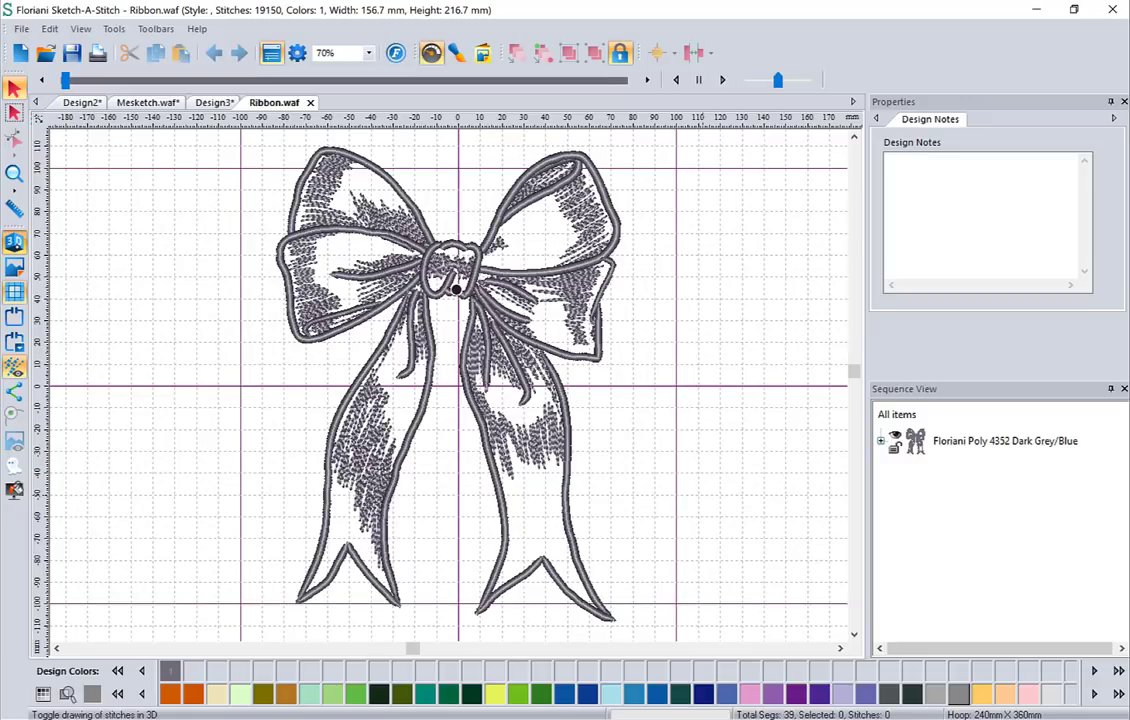
# Step: Pick the Sketch pen and bring up its size and stitch density options
pyautogui.click(456, 52)
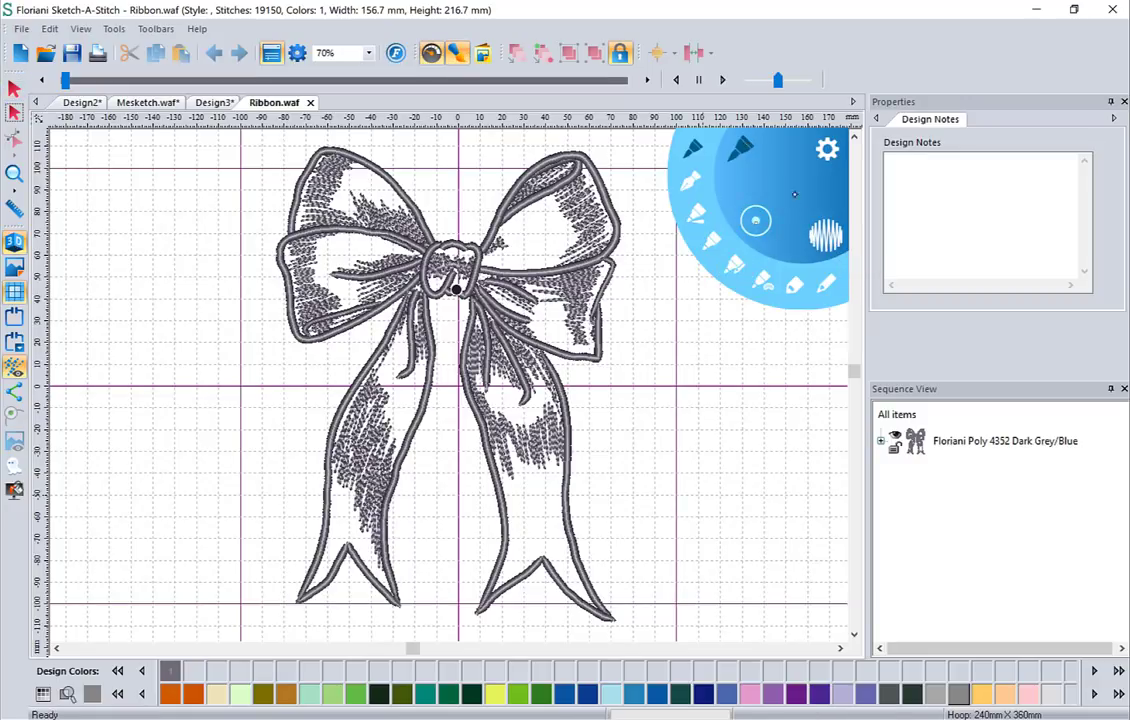
pyautogui.click(755, 220)
pyautogui.click(826, 235)
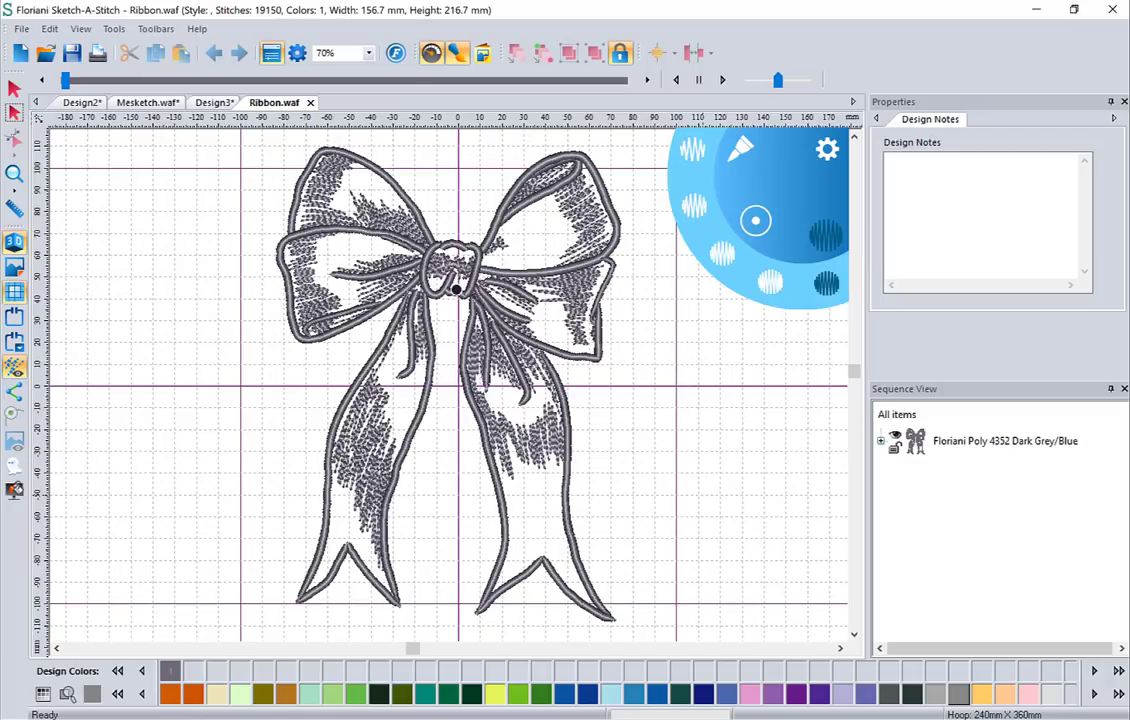
# Step: Choose the stitch density, draw a wavy stroke right of the bow, and zoom in on it
pyautogui.click(694, 201)
pyautogui.moveTo(618, 492)
pyautogui.mouseDown()
pyautogui.moveTo(623, 462)
pyautogui.moveTo(792, 328)
pyautogui.mouseUp()
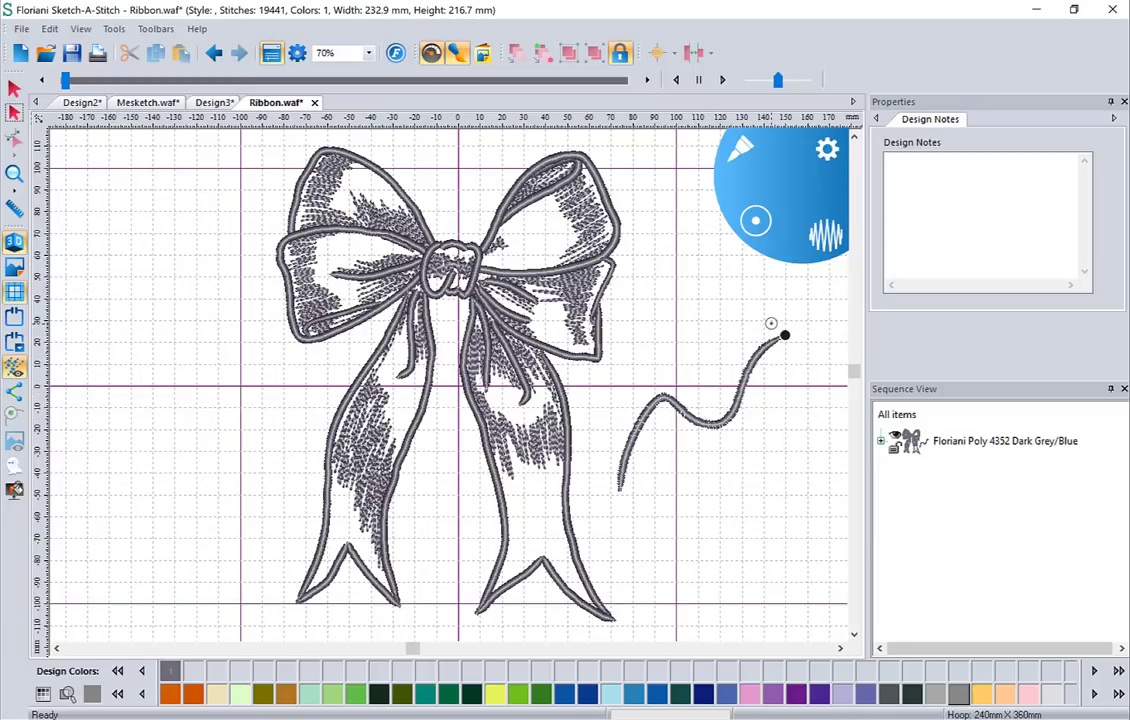
pyautogui.click(14, 173)
pyautogui.click(708, 415)
pyautogui.click(710, 416)
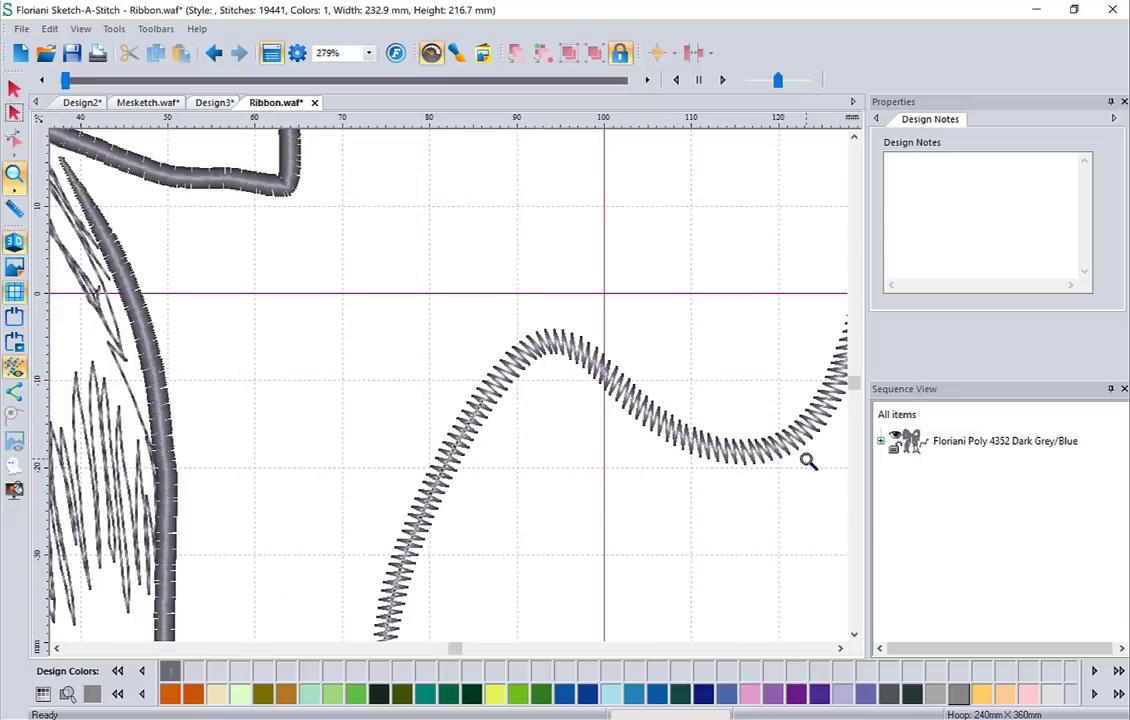
# Step: Select the wavy brush stroke and zoom to fit the whole design
pyautogui.press('Escape')
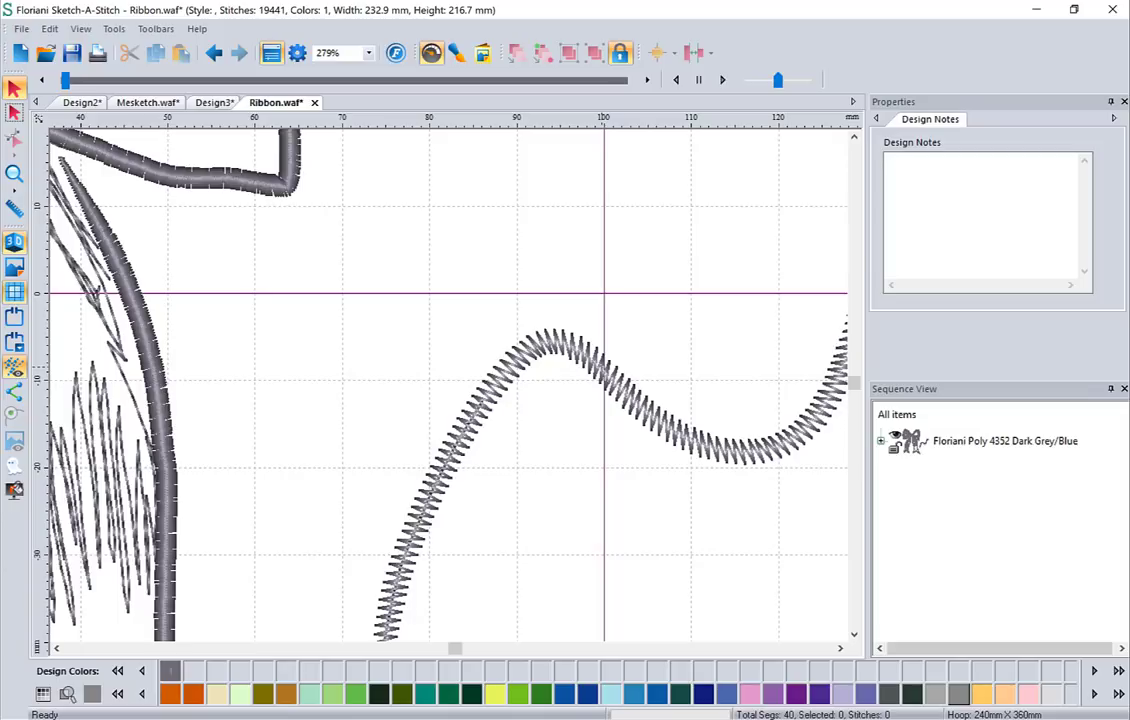
pyautogui.click(618, 391)
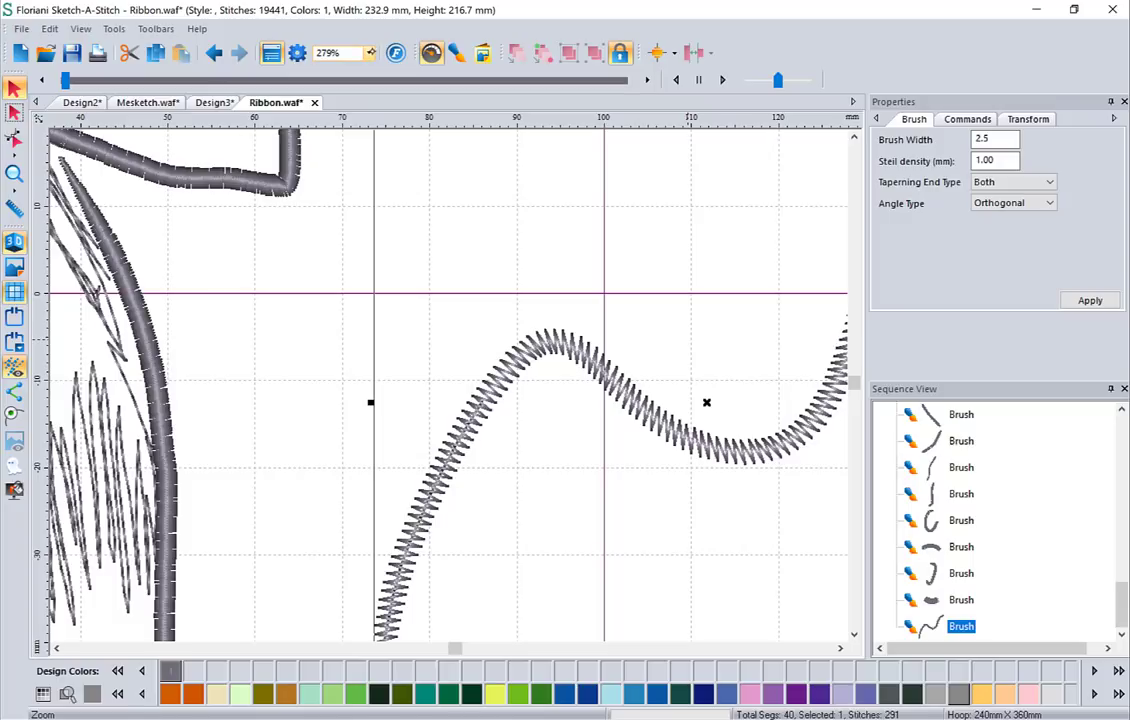
pyautogui.click(368, 52)
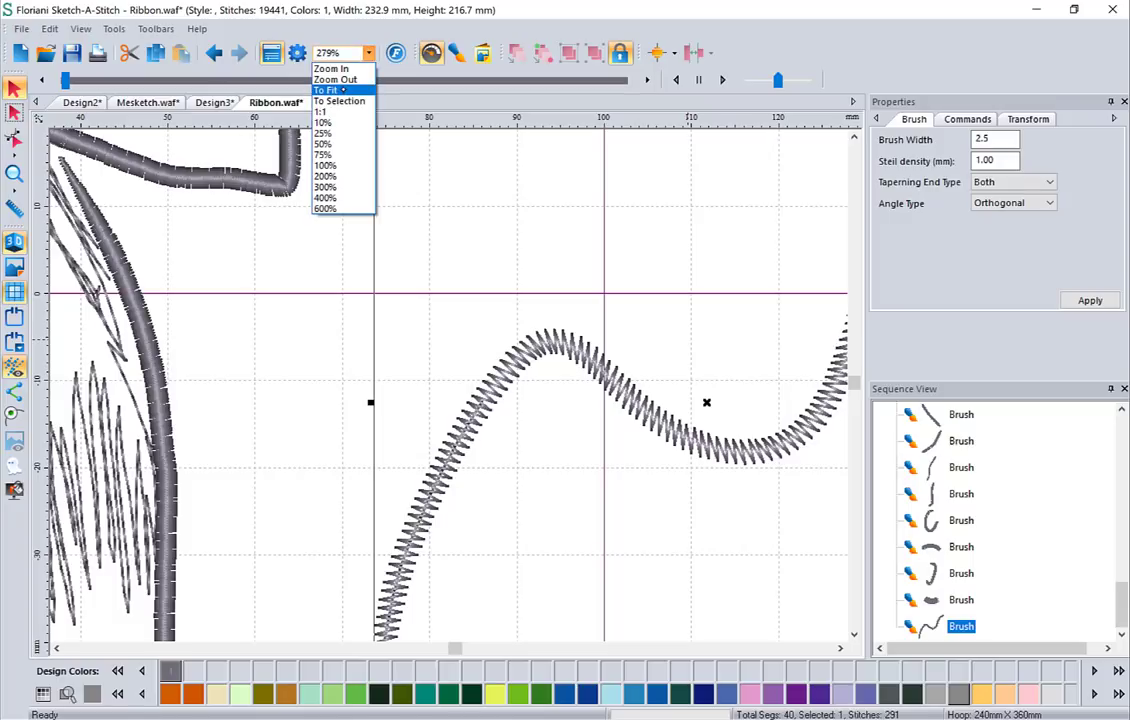
pyautogui.click(340, 90)
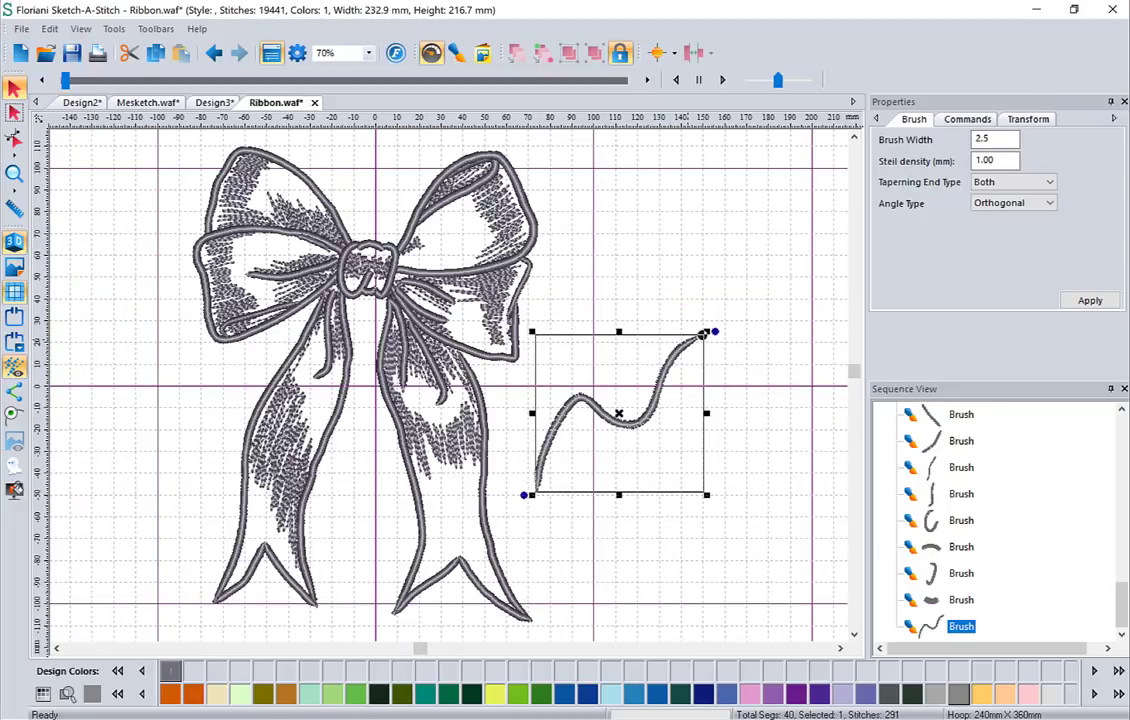